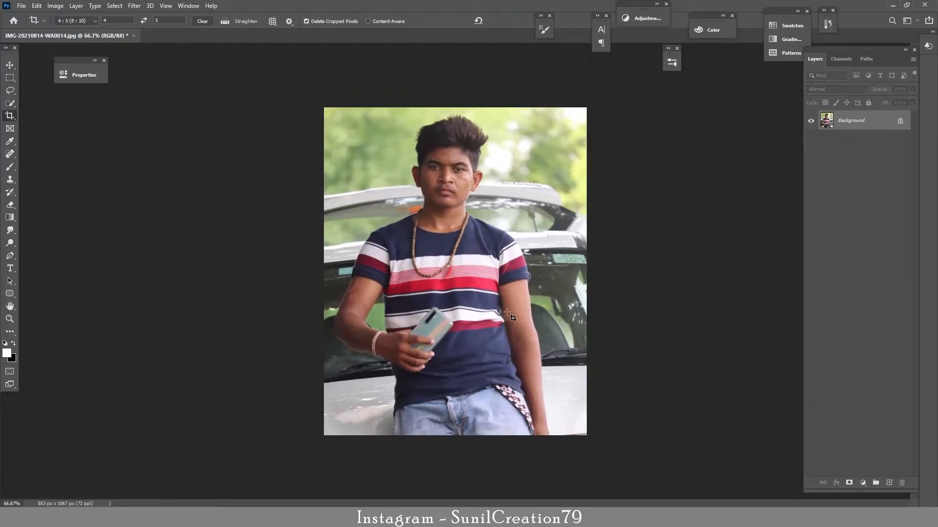
- Duplicate the Background layer and apply a High Pass filter with a 1-pixel radius to the copy
key(ctrl+j)
key(ctrl+space)
drag(450, 167, 513, 166)
click(134, 6)
click(259, 205)
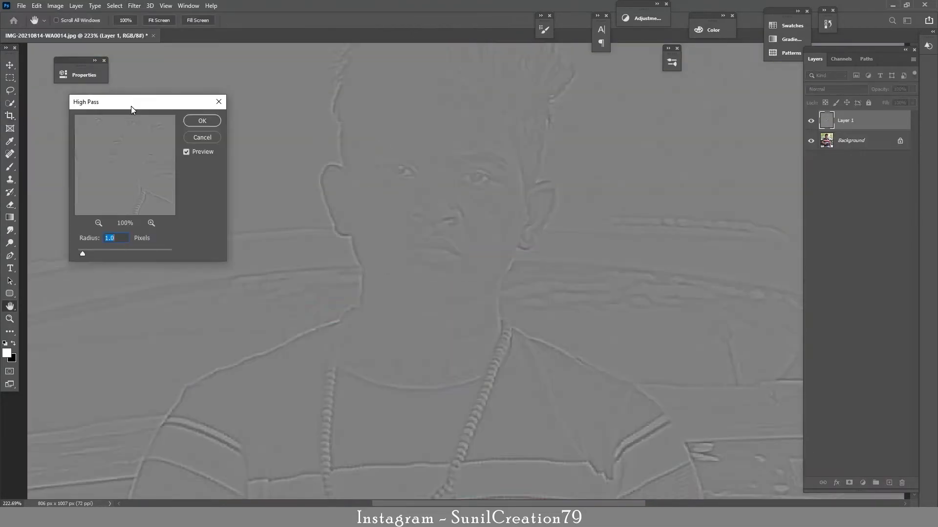
text(2)
key(BackSpace)
text(10)
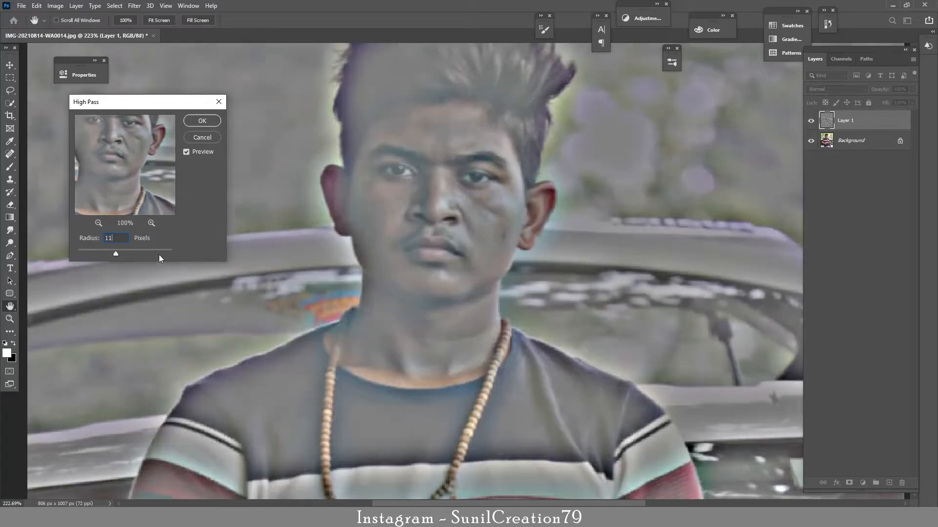
key(BackSpace)
key(Return)
- Try the Overlay blend mode on the high-pass layer and compare the image with that layer hidden
click(836, 89)
click(819, 208)
click(811, 121)
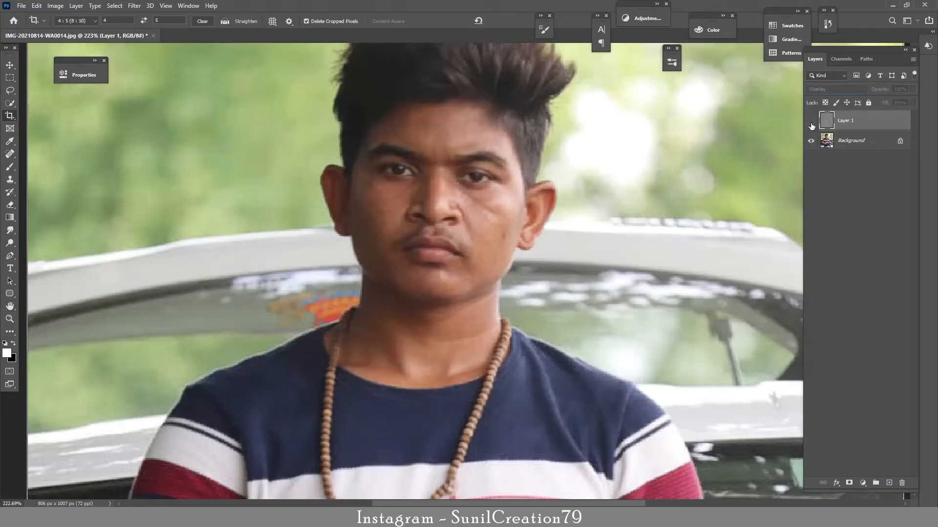
click(811, 121)
- Blend the high-pass layer as Linear Light, compare before and after, and set its opacity to 55%
click(832, 89)
click(830, 237)
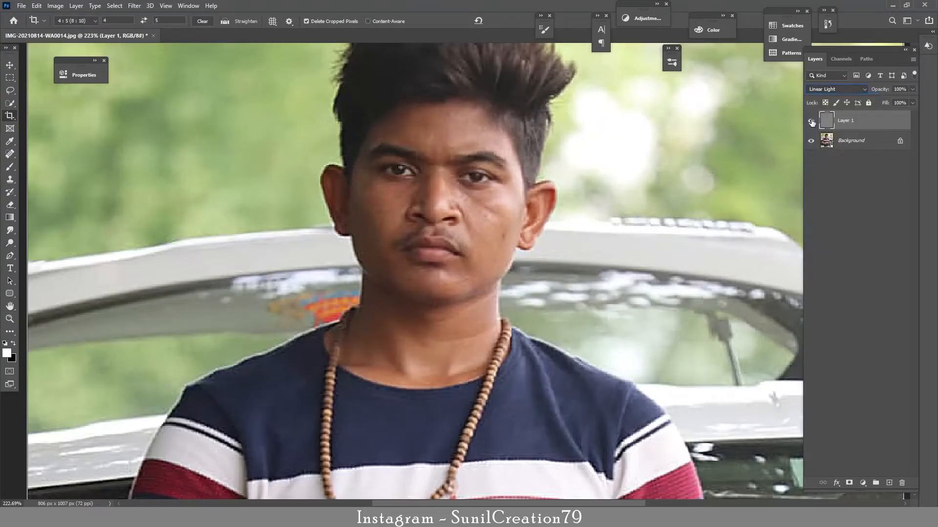
click(811, 121)
click(811, 121)
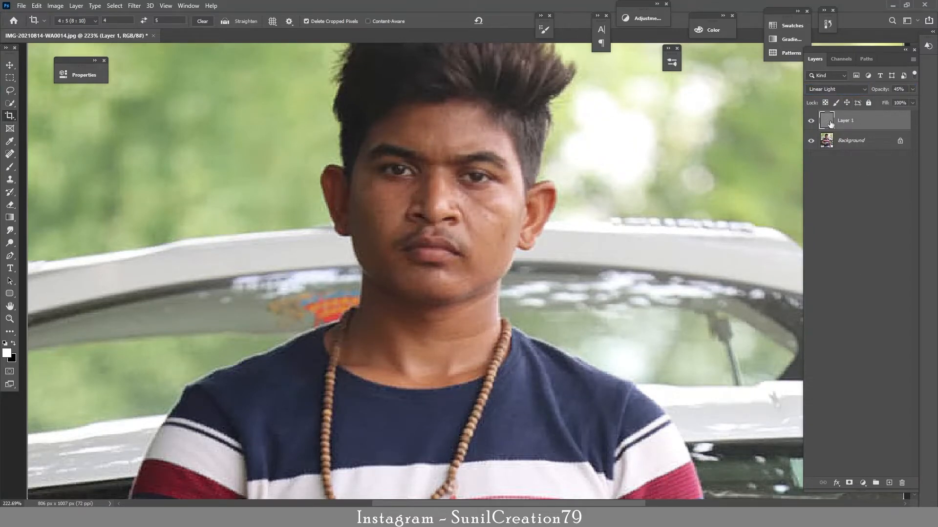
drag(877, 92, 880, 90)
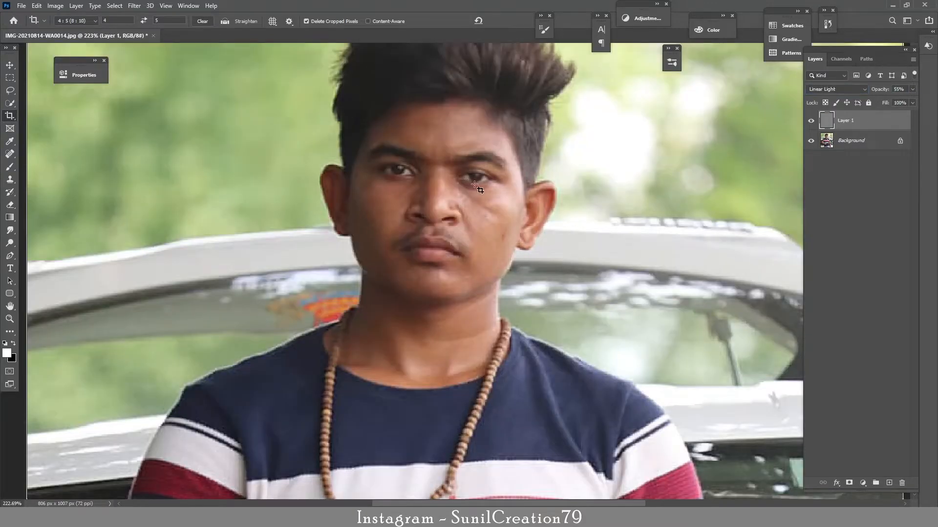
- Stamp all visible layers into a new merged layer and duplicate that layer twice
key(z)
key(ctrl+0)
drag(453, 173, 490, 119)
key(c)
key(ctrl+alt+shift+e)
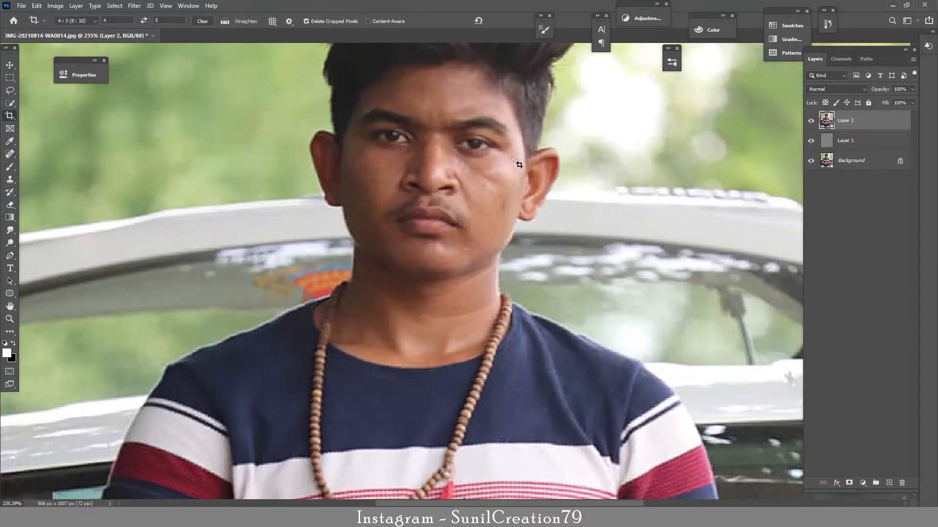
key(ctrl+j)
key(ctrl+j)
- Apply a High Pass filter with a 1.0-pixel radius to the topmost copy
click(134, 5)
mouse_move(191, 199)
click(273, 207)
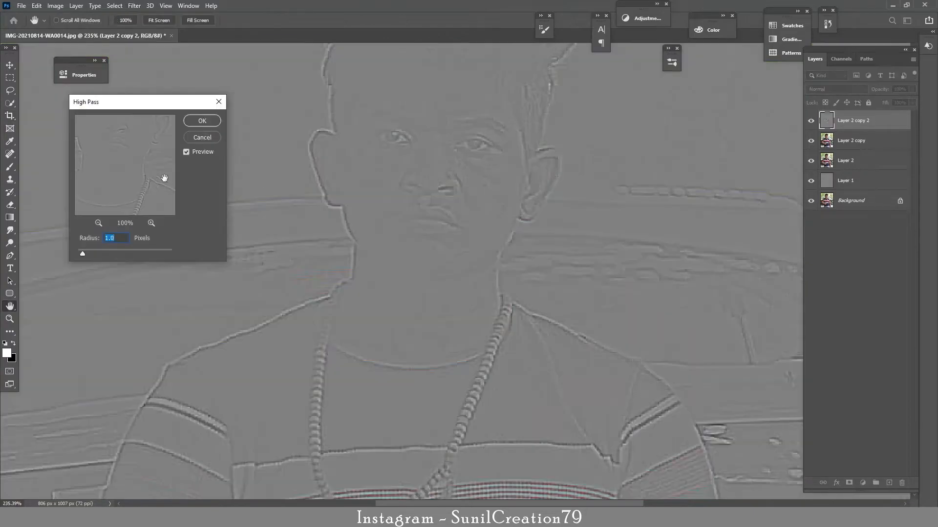
click(203, 120)
- Set the new high-pass layer's blend mode to Linear Light and its opacity to 25%
click(836, 88)
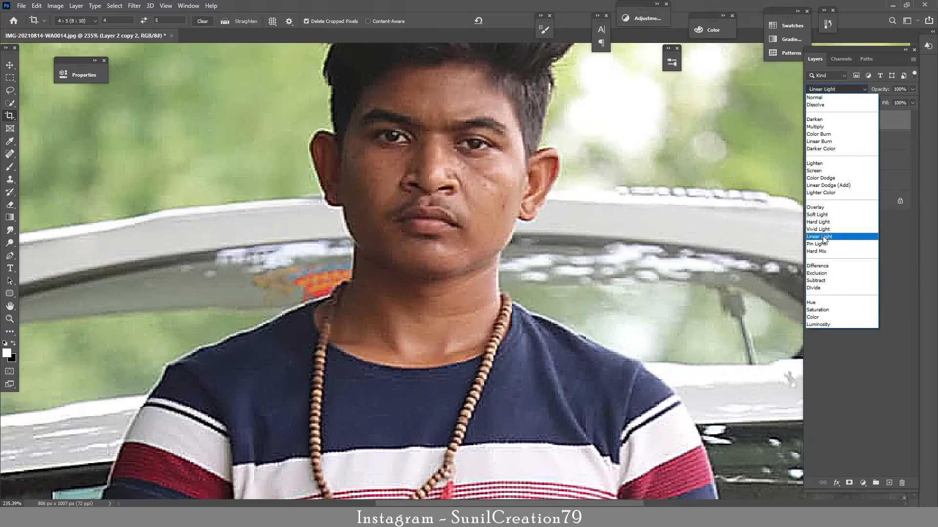
click(824, 237)
key(Tab)
text(2)
text(5)
key(Return)
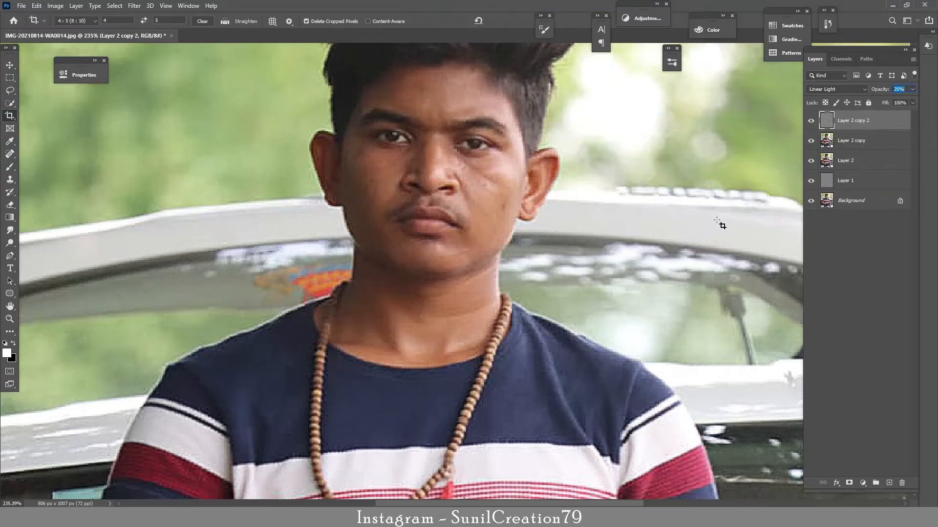
- Select Layer 2 copy and set up the Mixer Brush with a brush size of about 25 px for the face
click(844, 142)
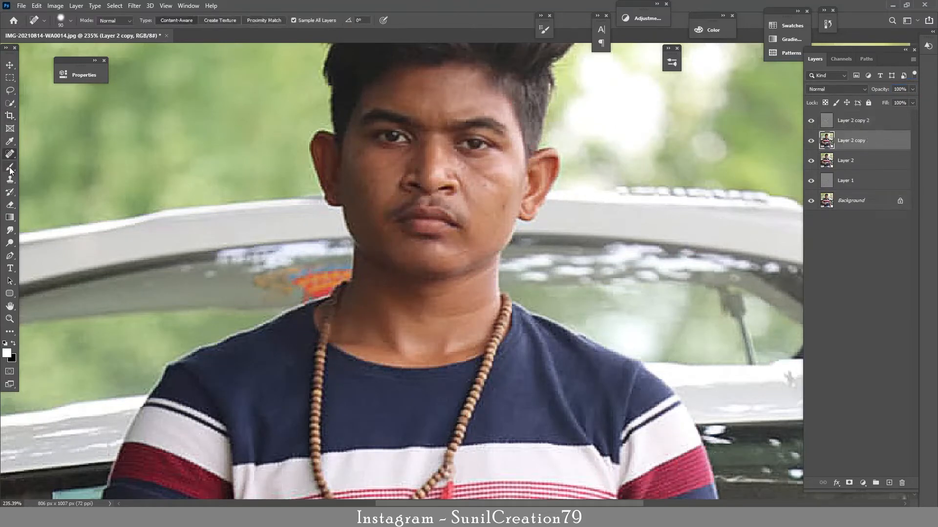
key(b)
scroll(470, 158, up, 1)
key(bracketleft)
key(bracketleft)
key(bracketleft)
key(bracketleft)
key(bracketleft)
key(bracketleft)
key(bracketleft)
key(bracketleft)
key(bracketleft)
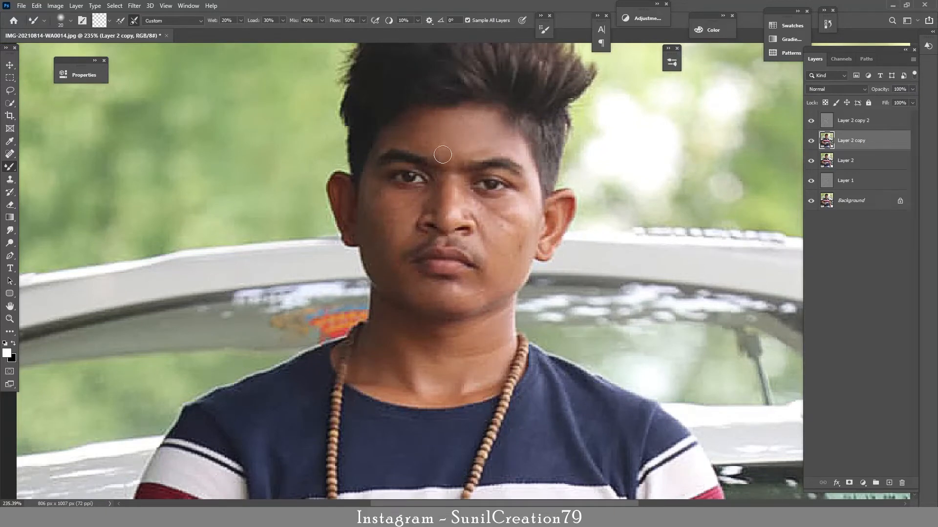
key(bracketright)
- Compare the face with Layer 2 copy hidden, turn off Sample All Layers for the Mixer Brush, and step back in the history
click(811, 141)
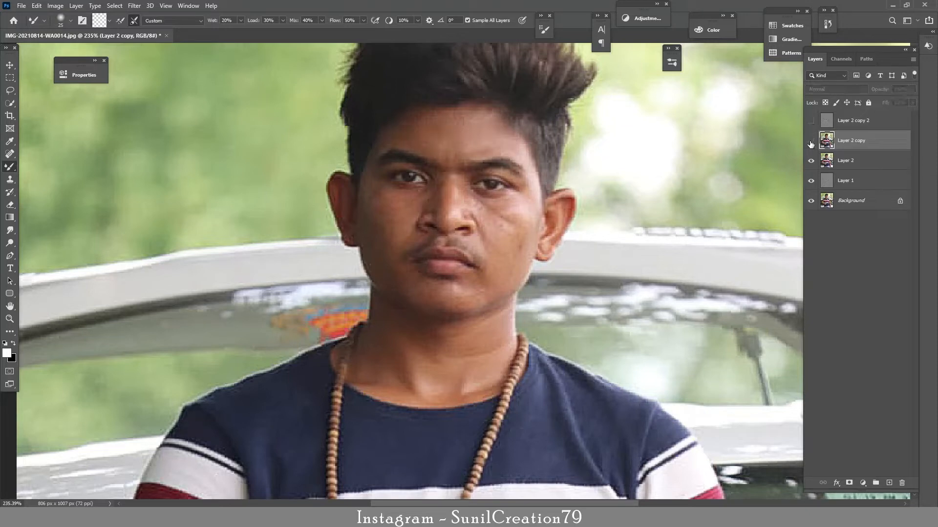
click(811, 140)
click(811, 141)
click(811, 141)
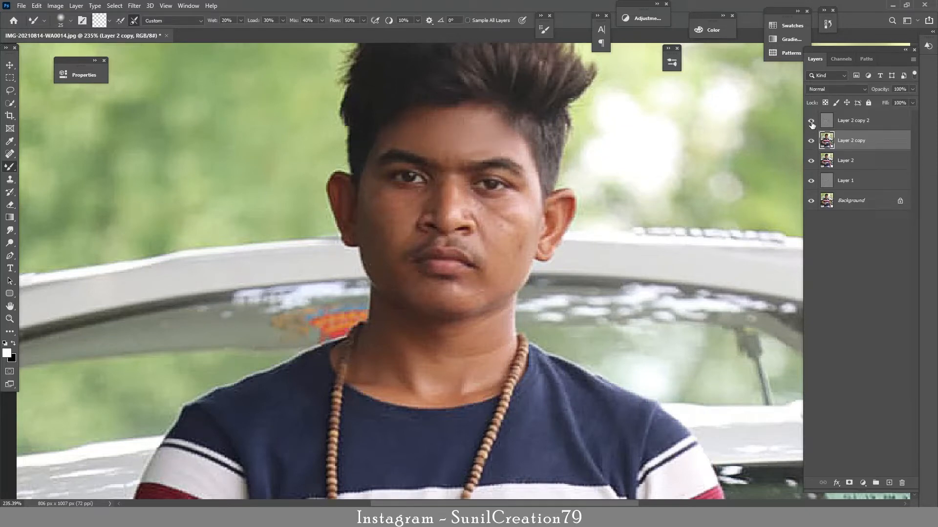
click(828, 24)
click(827, 24)
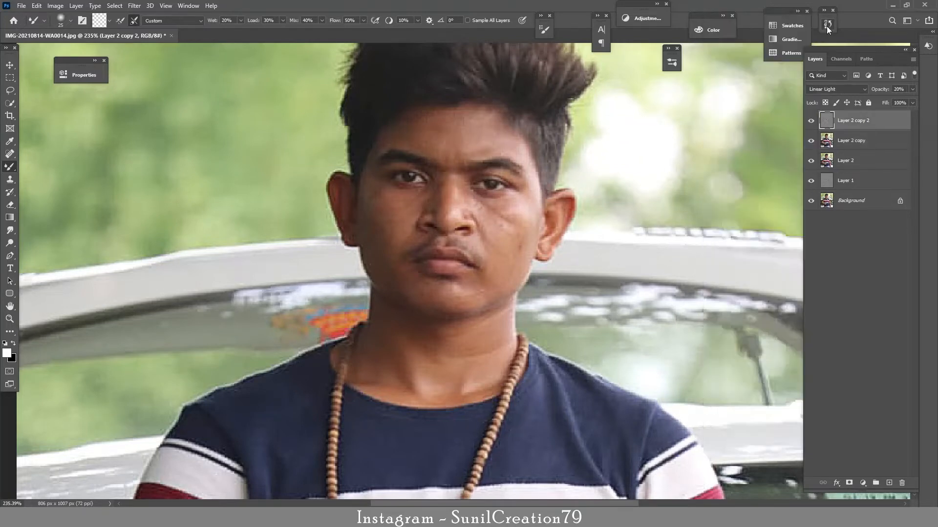
- Smooth the skin on the forehead, nose and cheeks of Layer 2 copy with a small Mixer Brush
key(bracketleft)
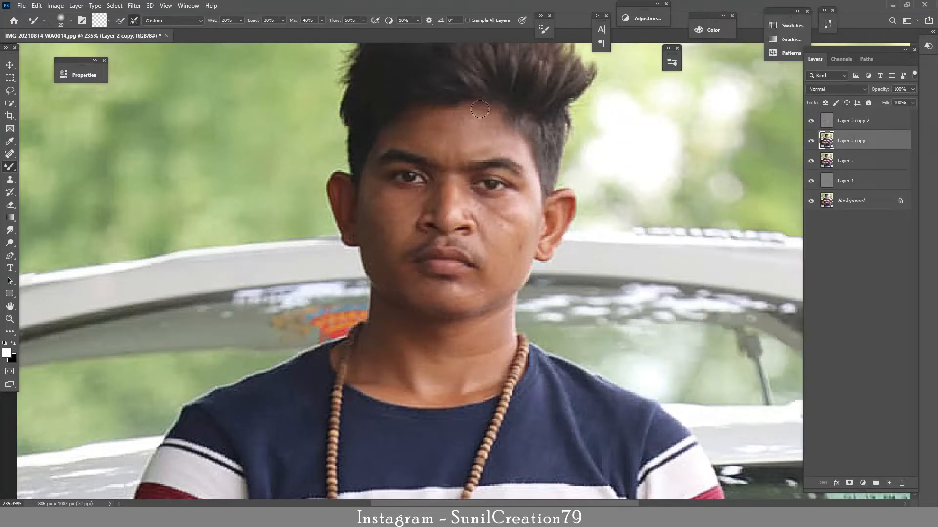
drag(432, 144, 427, 141)
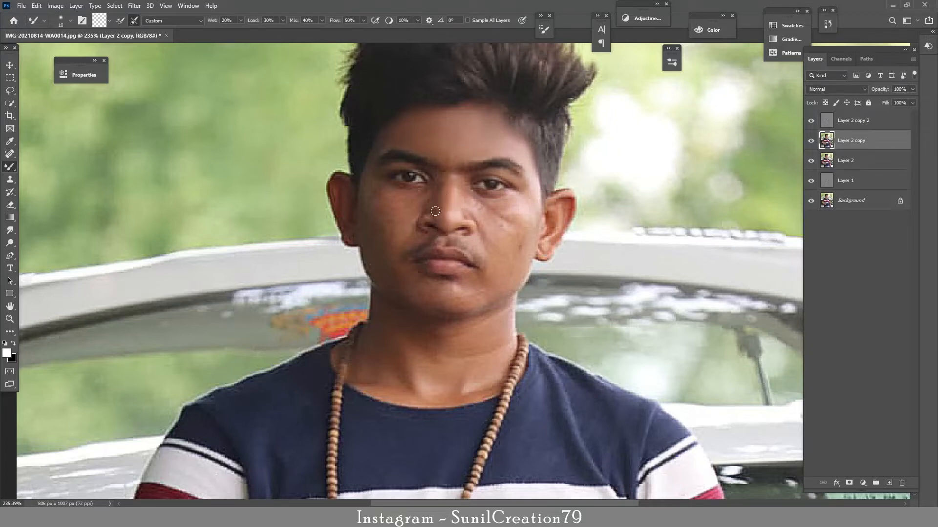
key(bracketleft)
key(bracketleft)
key(bracketright)
key(bracketright)
key(bracketright)
key(bracketleft)
key(bracketleft)
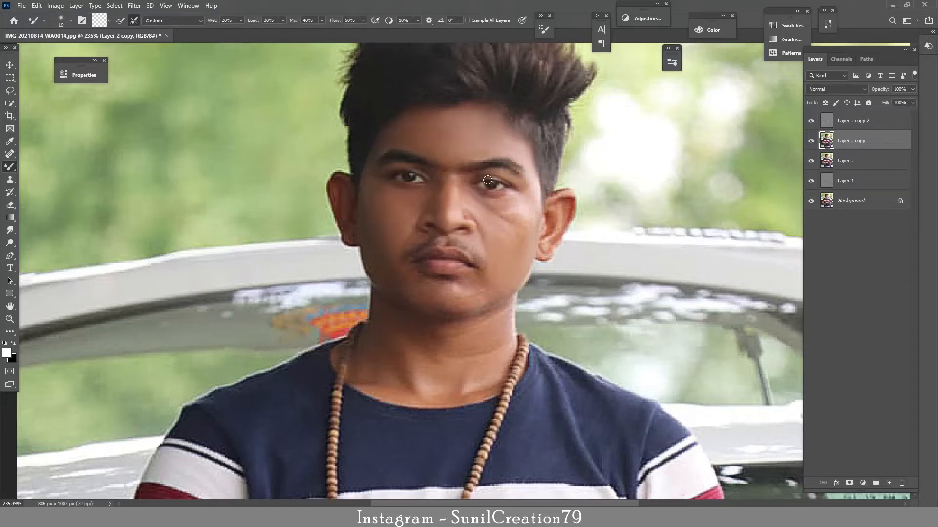
- Blend the skin under the eyes and around the lips, chin and jaw with the Mixer Brush
key(bracketright)
key(bracketleft)
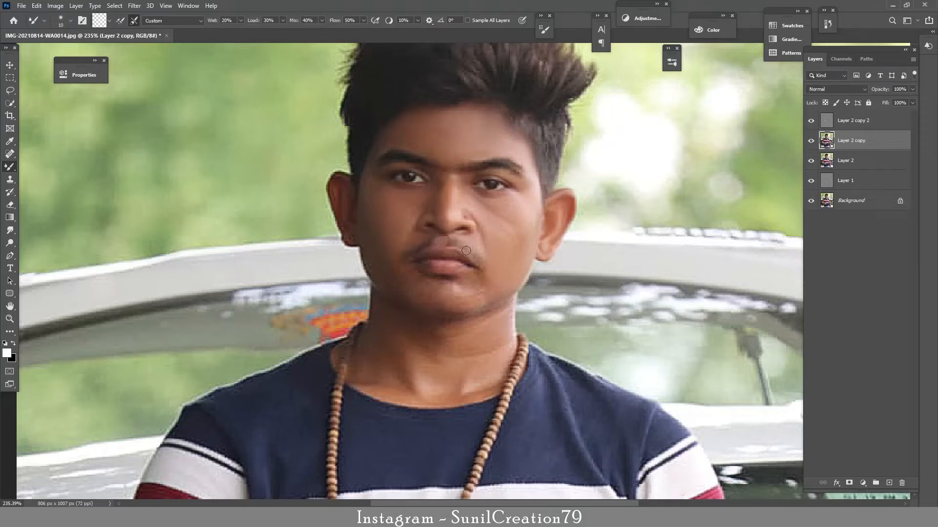
drag(459, 259, 438, 263)
key(bracketright)
drag(418, 298, 394, 295)
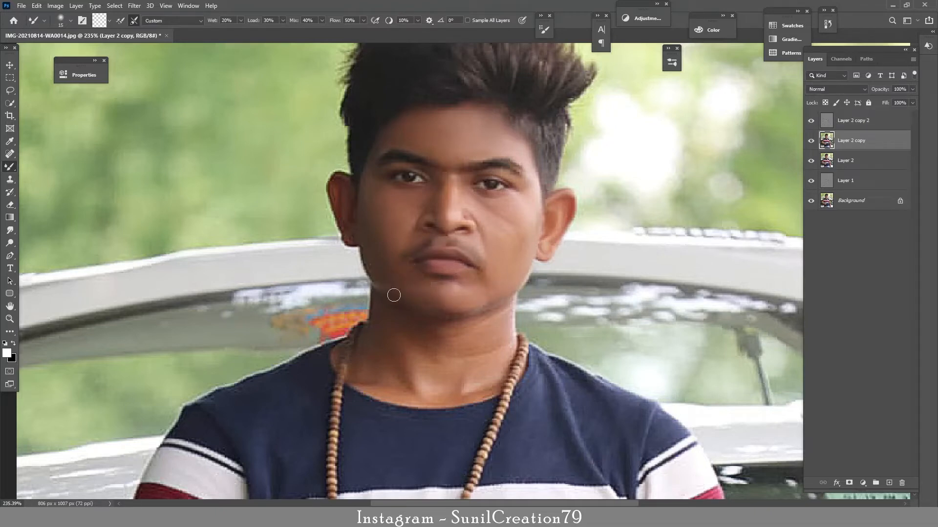
- Smooth the skin of the ear on the shaded side of the face with Mixer Brush strokes
drag(338, 197, 351, 181)
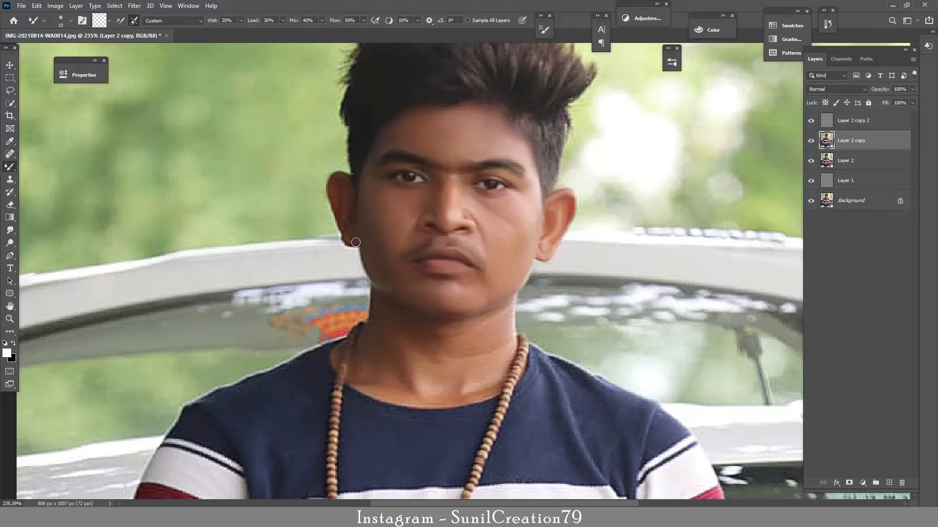
drag(355, 243, 332, 202)
key(bracketright)
key(bracketright)
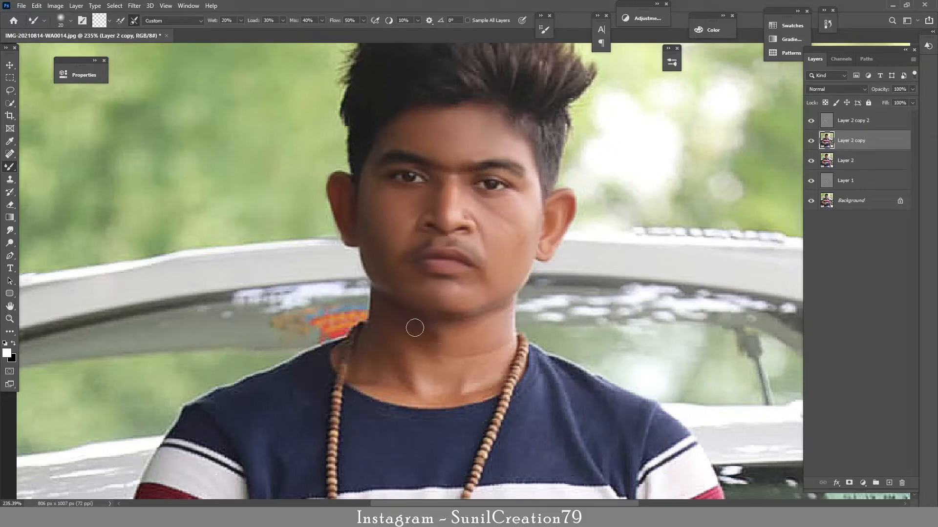
- Smooth the neck down to the shirt collar with the Mixer Brush, adjusting its size to the area
key(bracketleft)
key(bracketleft)
key(bracketright)
key(bracketright)
key(bracketright)
key(bracketright)
mouse_move(438, 370)
mouse_down()
mouse_move(414, 394)
mouse_move(368, 371)
mouse_move(380, 323)
mouse_move(365, 379)
mouse_move(431, 395)
mouse_move(491, 392)
mouse_up()
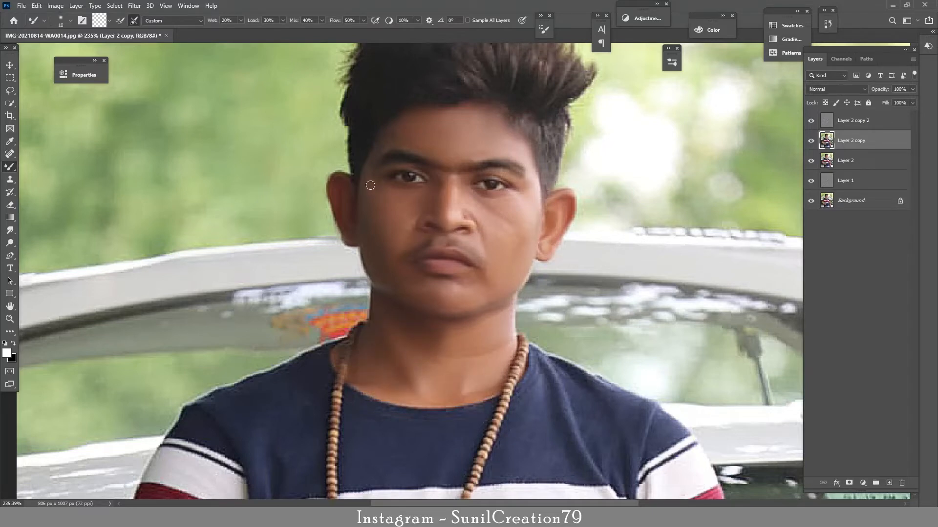
- Compare the face before and after, and smooth the bent arm from sleeve to wrist with a larger Mixer Brush
click(811, 142)
click(811, 142)
key(z)
drag(493, 209, 426, 286)
key(b)
mouse_move(338, 328)
mouse_down()
mouse_move(373, 317)
mouse_move(384, 220)
mouse_up()
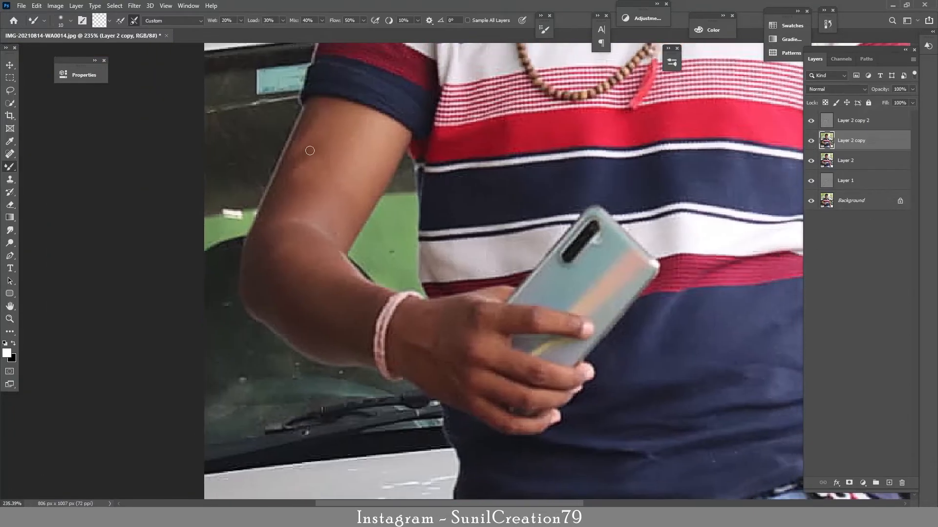
key(bracketright)
key(bracketright)
key(bracketright)
mouse_move(389, 137)
mouse_down()
mouse_move(339, 115)
mouse_move(347, 180)
mouse_move(313, 112)
mouse_move(286, 201)
mouse_move(279, 194)
mouse_move(379, 161)
mouse_move(326, 156)
mouse_up()
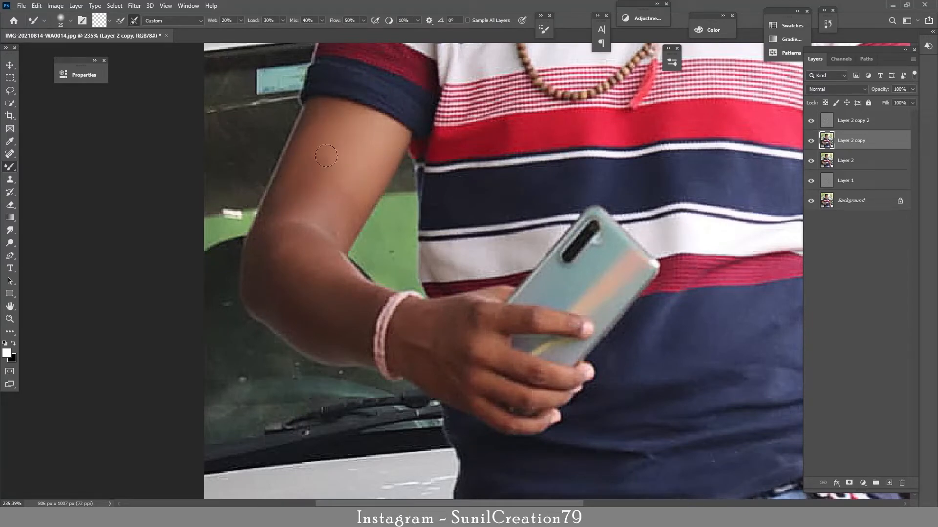
click(367, 203)
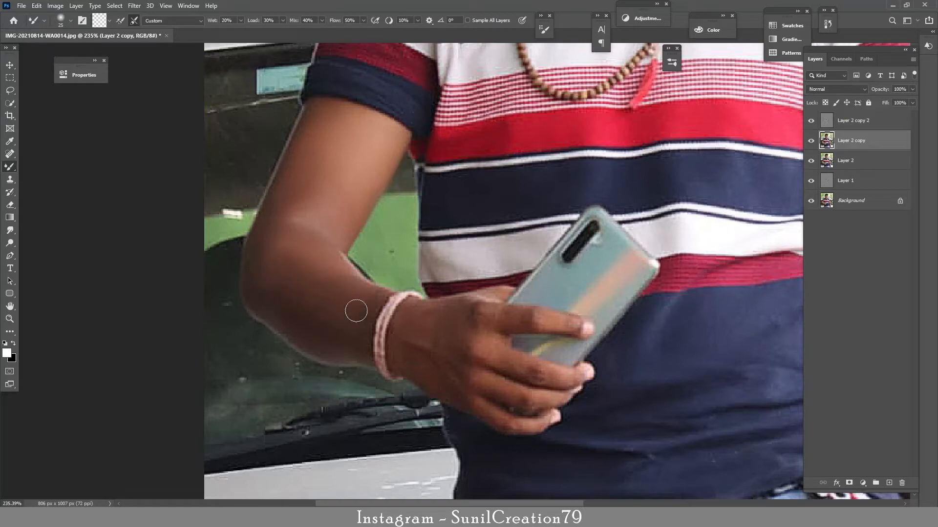
- Blend the skin on the fingers and back of the hand holding the phone, and touch up the elbow
key(bracketleft)
mouse_move(573, 328)
mouse_down()
mouse_move(510, 317)
mouse_move(499, 293)
mouse_move(473, 306)
mouse_up()
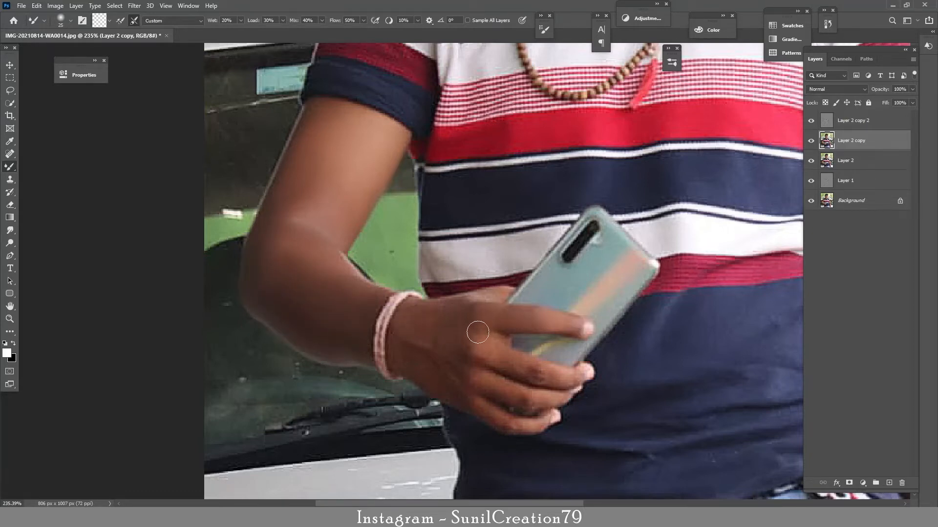
key(bracketright)
mouse_move(547, 378)
mouse_down()
mouse_move(569, 400)
mouse_move(479, 397)
mouse_move(437, 337)
mouse_move(394, 306)
mouse_move(374, 328)
mouse_move(322, 245)
mouse_up()
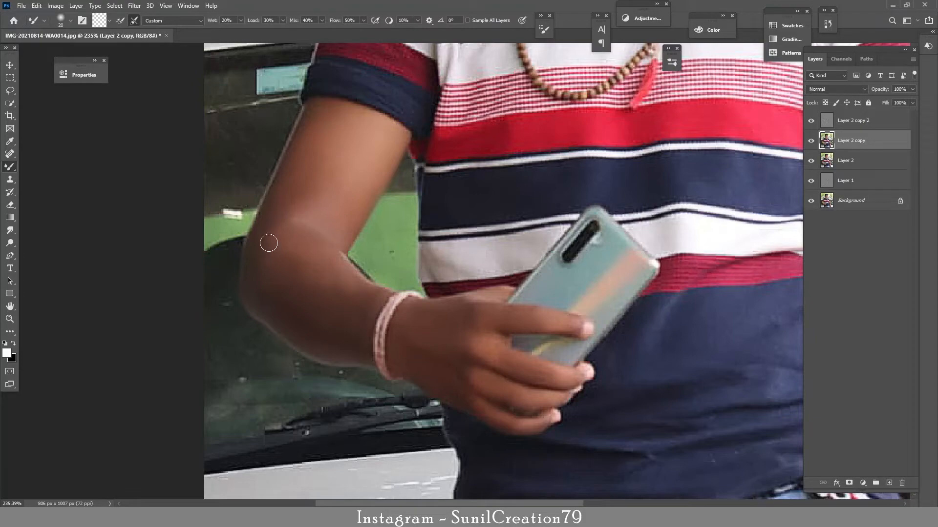
key(bracketright)
- Smooth the upper part of the straight arm below the sleeve with a larger Mixer Brush
drag(543, 210, 464, 211)
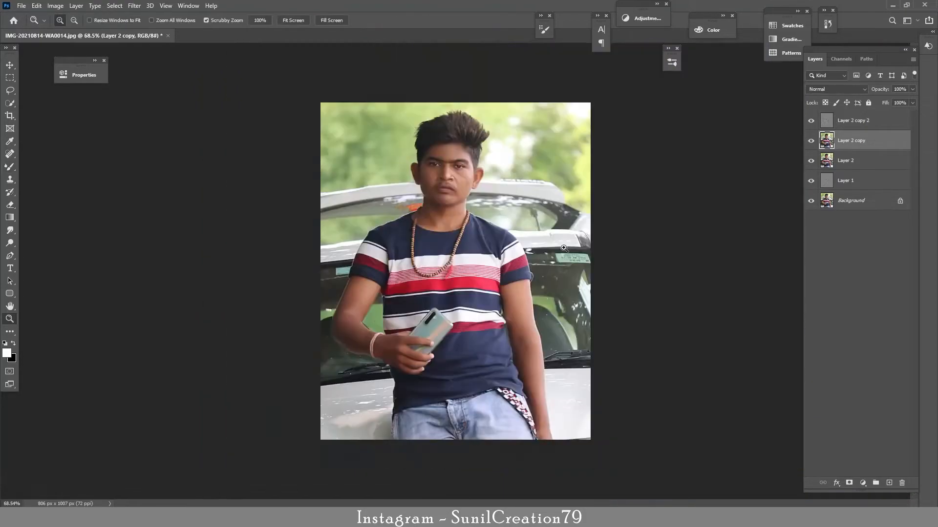
drag(559, 370, 630, 370)
mouse_move(418, 172)
mouse_down()
mouse_move(432, 227)
mouse_move(415, 201)
mouse_move(473, 195)
mouse_move(443, 230)
mouse_move(435, 295)
mouse_move(459, 335)
mouse_move(488, 352)
mouse_move(451, 402)
mouse_up()
key(bracketright)
drag(478, 337, 461, 286)
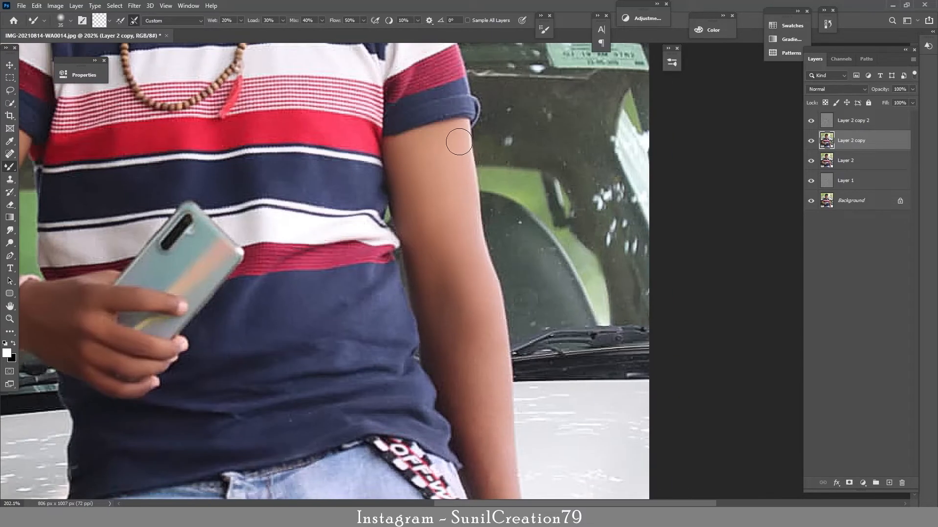
mouse_move(459, 142)
mouse_down()
mouse_move(419, 142)
mouse_move(457, 139)
mouse_up()
- Blend the straight arm's forearm and wrist with the Mixer Brush, and touch up the area around the elbow
drag(454, 323, 462, 200)
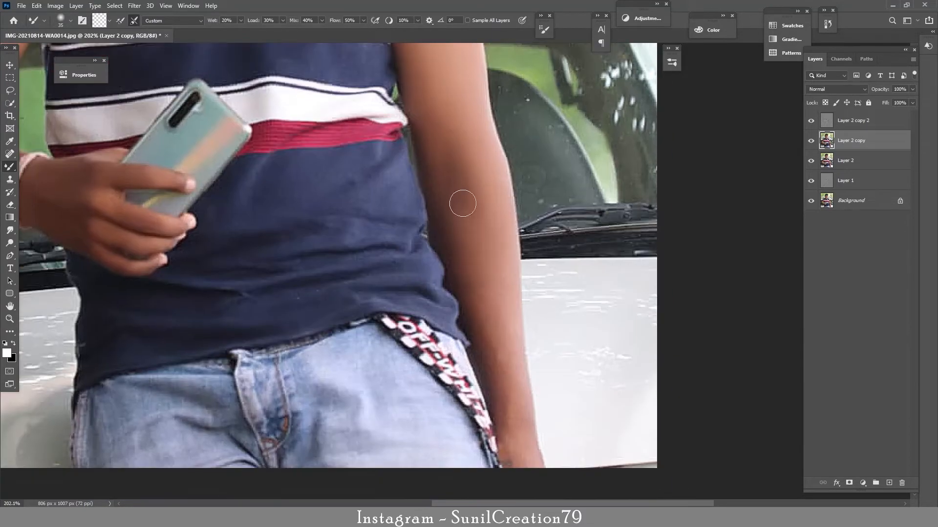
key(bracketleft)
mouse_move(455, 291)
mouse_down()
mouse_move(521, 337)
mouse_move(505, 282)
mouse_move(513, 243)
mouse_move(511, 310)
mouse_move(475, 329)
mouse_move(458, 212)
mouse_up()
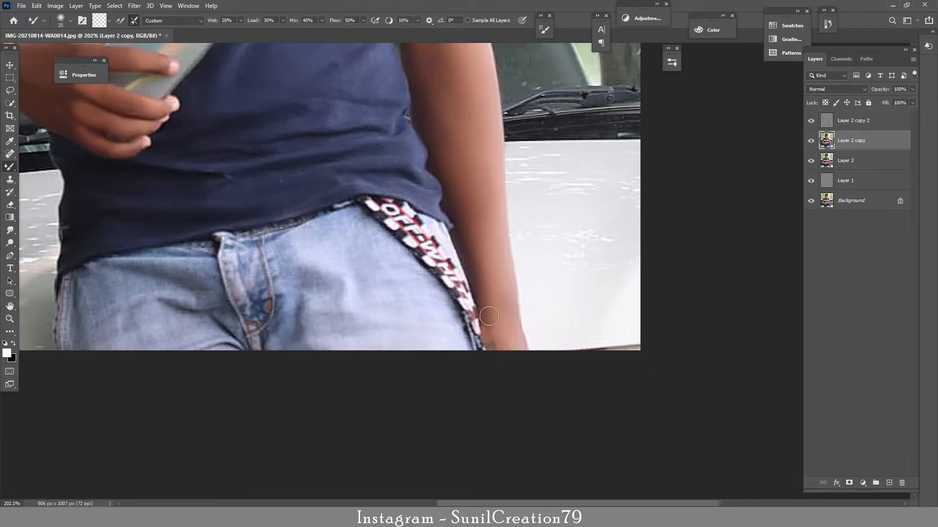
drag(432, 86, 468, 264)
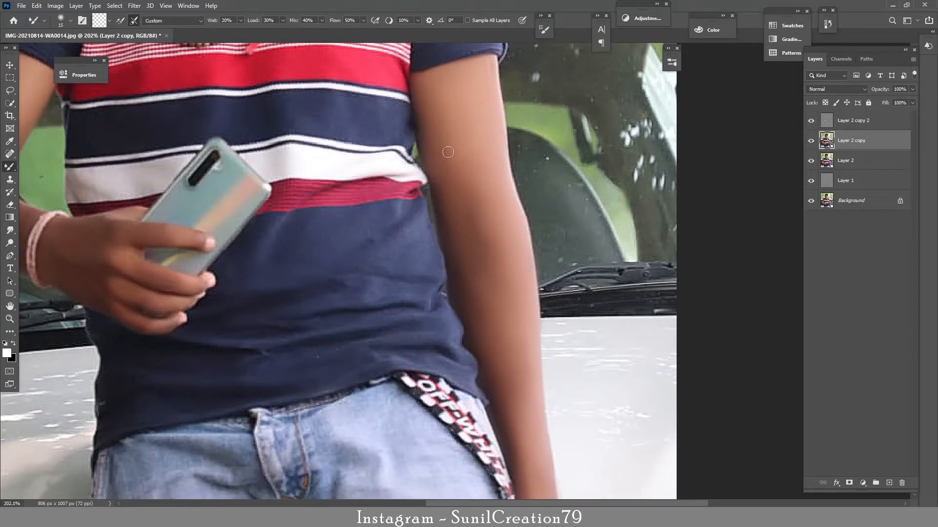
key(bracketright)
mouse_move(484, 188)
mouse_down()
mouse_move(482, 258)
mouse_move(480, 195)
mouse_move(459, 184)
mouse_move(509, 318)
mouse_up()
- Compare the smoothed face close up with Layer 2 copy hidden and shown
key(z)
drag(451, 150, 382, 184)
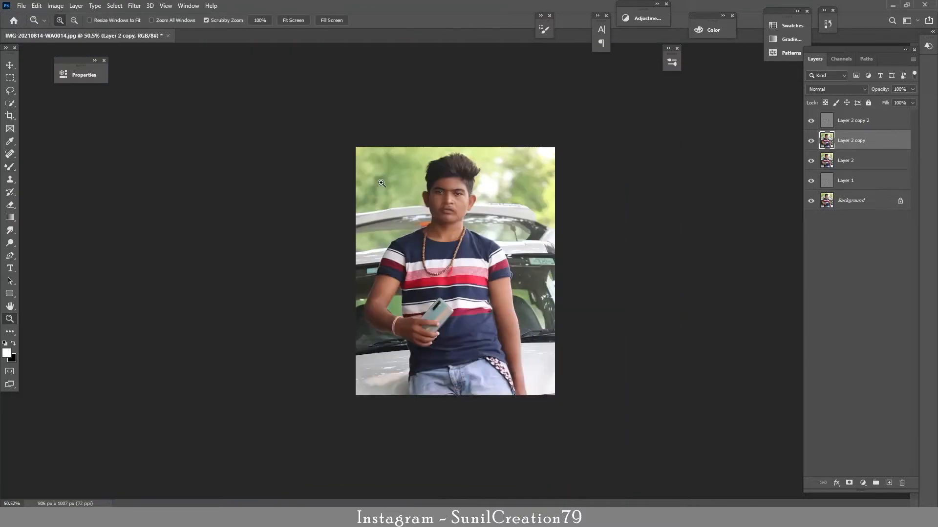
drag(458, 194, 536, 204)
key(b)
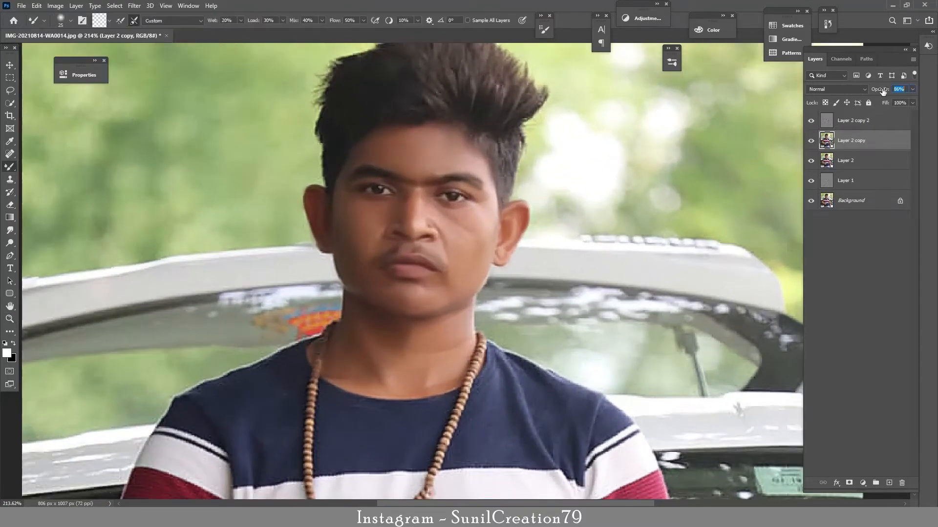
click(810, 142)
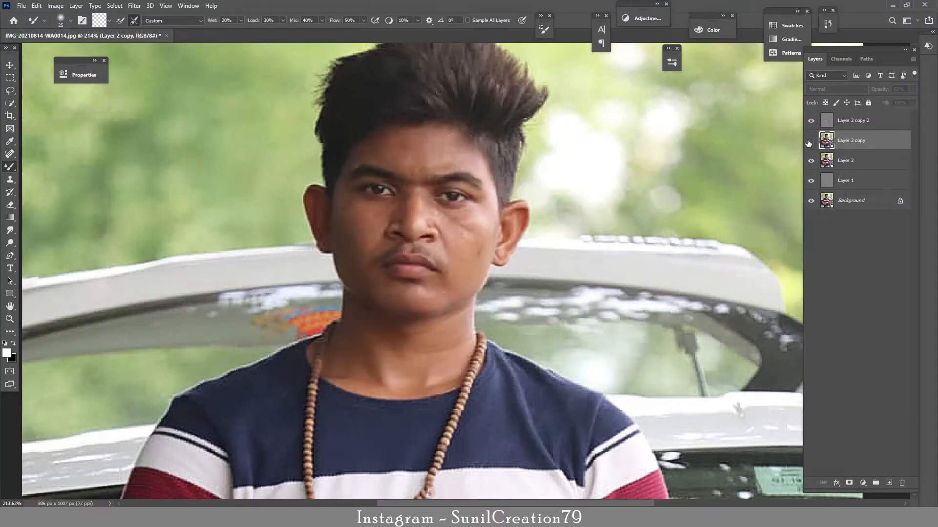
click(810, 143)
- Lower the opacity of Layer 2 copy to soften the skin smoothing, comparing the whole portrait with the layer hidden and shown
key(z)
drag(551, 187, 508, 190)
key(b)
click(810, 145)
click(810, 145)
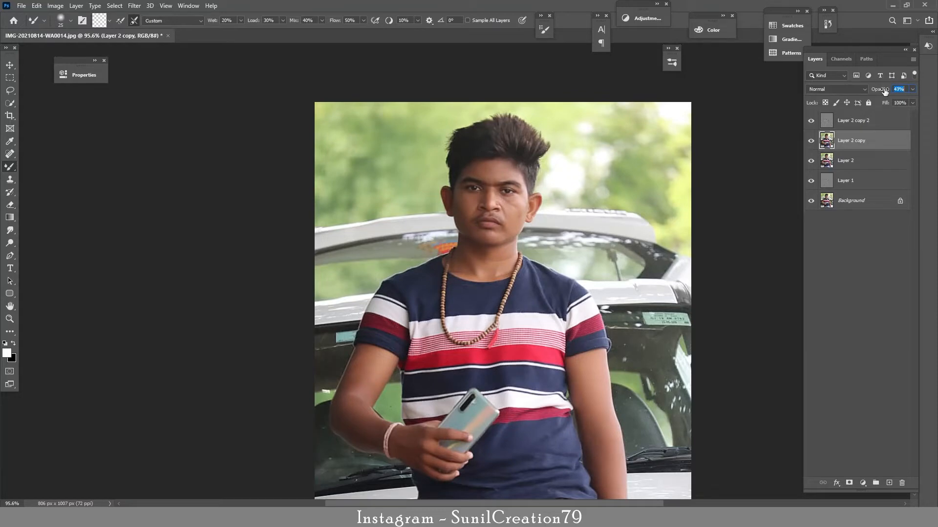
drag(885, 91, 882, 91)
click(810, 146)
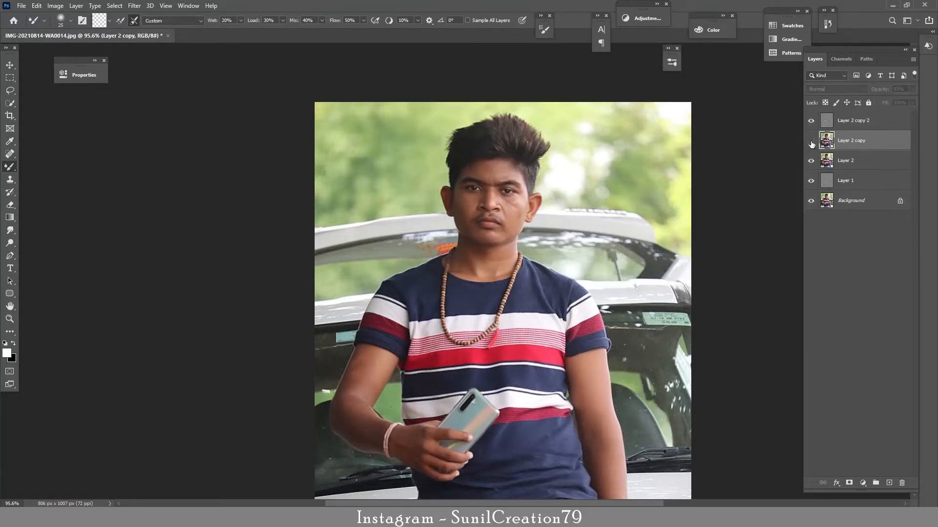
click(811, 144)
- Stamp all visible layers into a new merged layer above Layer 2 copy 2
key(z)
mouse_move(529, 190)
mouse_down()
mouse_move(573, 192)
mouse_move(537, 195)
mouse_up()
key(b)
click(855, 128)
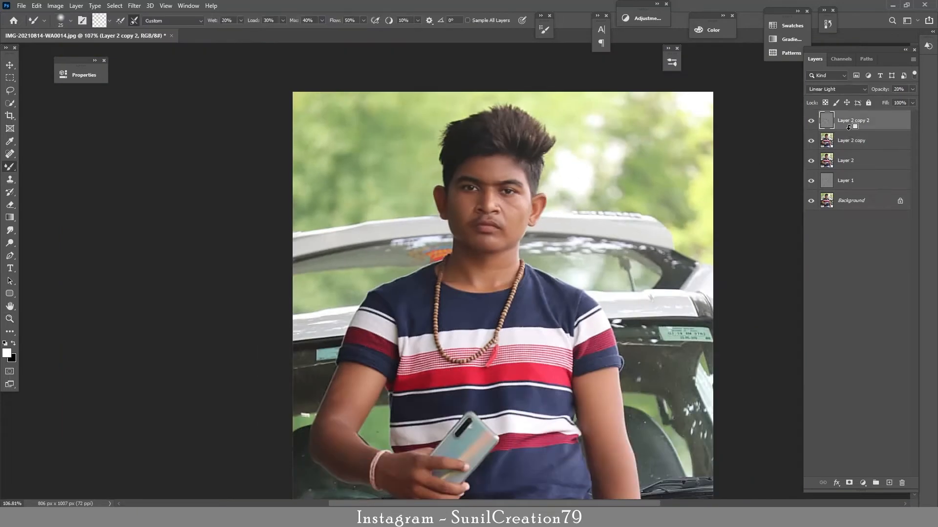
key(ctrl+alt+shift+e)
scroll(530, 219, up, 3)
- Remove small blemishes on the face with a much smaller content-aware Spot Healing Brush on the merged layer
click(9, 154)
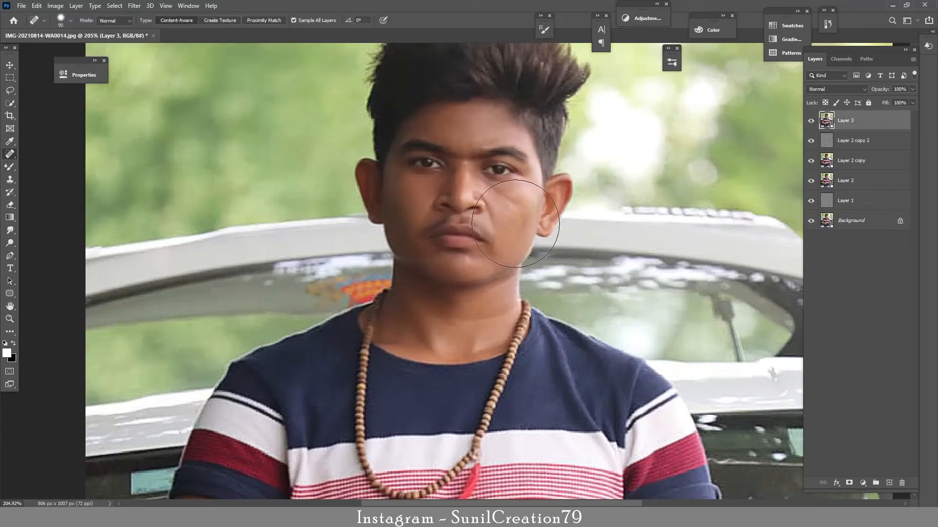
click(811, 121)
click(811, 122)
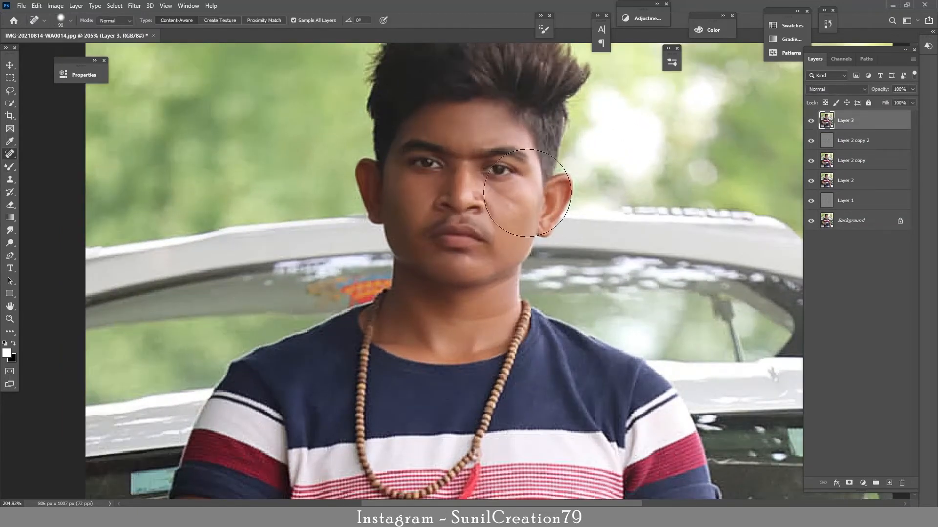
key(bracketleft)
key(bracketleft)
key(bracketleft)
key(bracketleft)
key(bracketleft)
key(bracketleft)
key(bracketleft)
key(bracketleft)
key(bracketleft)
key(bracketleft)
drag(408, 247, 403, 260)
drag(453, 173, 493, 175)
- Add a new gray-filled layer above the merged layer and set its blend mode to Overlay
click(889, 483)
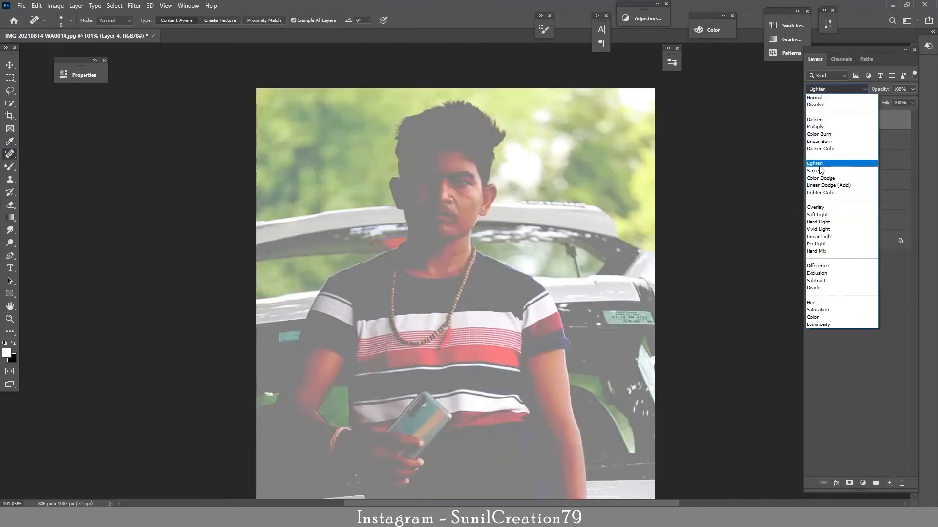
click(825, 209)
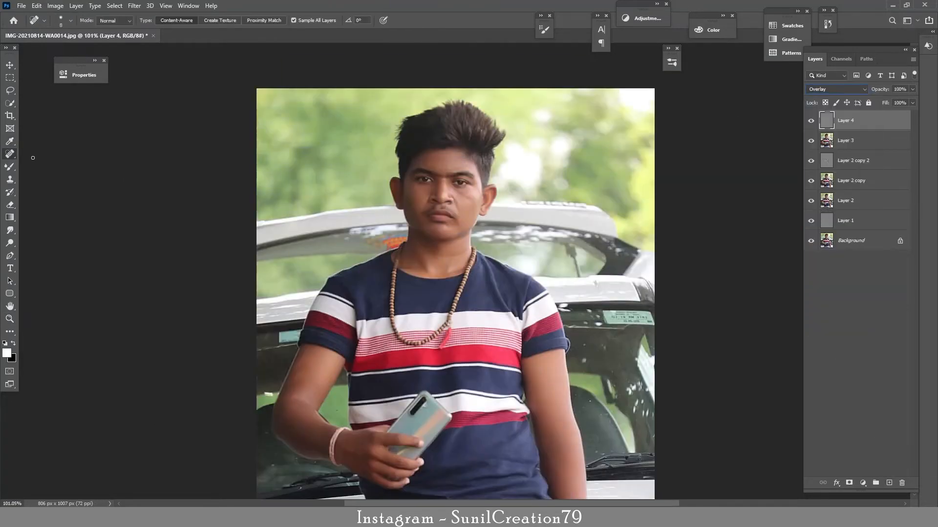
- Darken the green background on both sides of the head with the Burn tool at Midtones range and 20% exposure
right_click(10, 242)
click(42, 252)
key(bracketleft)
key(bracketleft)
key(bracketleft)
key(bracketleft)
key(bracketleft)
key(bracketleft)
key(bracketleft)
key(bracketleft)
key(bracketleft)
key(bracketleft)
key(bracketleft)
key(bracketleft)
key(bracketleft)
key(bracketleft)
key(bracketleft)
key(bracketleft)
key(bracketleft)
key(bracketleft)
key(bracketleft)
key(bracketleft)
key(bracketright)
key(bracketright)
key(bracketright)
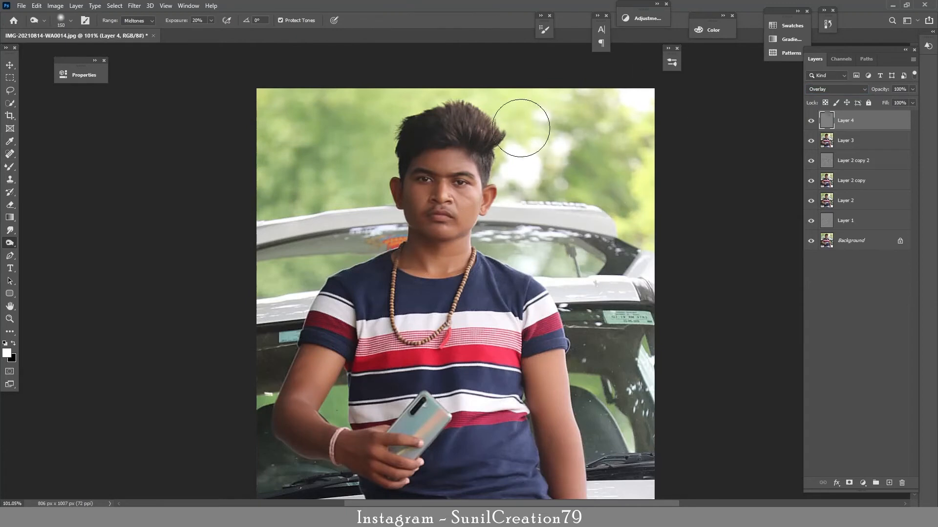
mouse_move(521, 128)
mouse_down()
mouse_move(626, 169)
mouse_move(610, 195)
mouse_up()
mouse_move(351, 105)
mouse_down()
mouse_move(280, 191)
mouse_move(366, 180)
mouse_up()
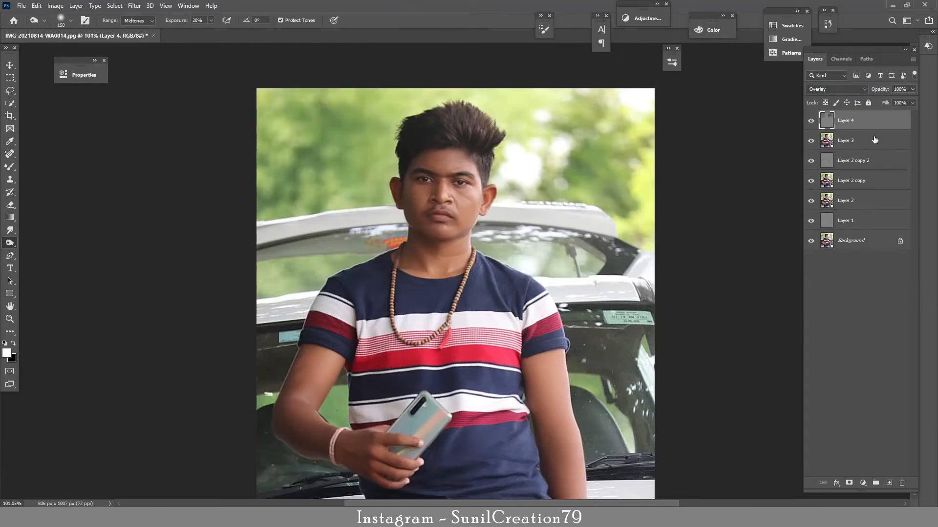
- Add a new layer and prepare a soft round brush with green sampled from the background and 2% flow
click(888, 482)
key(b)
alt+click(268, 152)
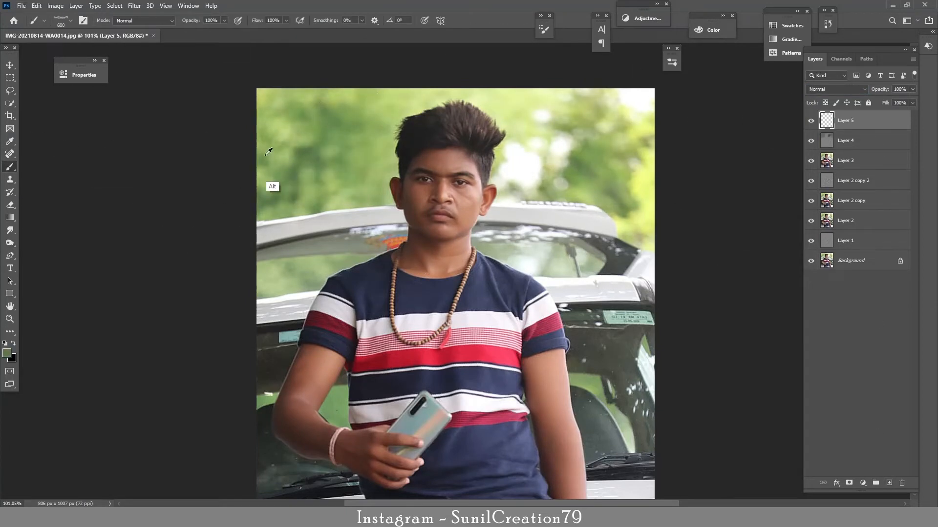
click(71, 21)
click(86, 145)
click(292, 138)
key(ctrl+z)
drag(267, 20, 277, 19)
text(2)
key(Return)
- Paint the sampled green over the bright patches in the background's upper right area with a smaller soft brush
key(bracketleft)
key(bracketleft)
key(bracketleft)
key(bracketleft)
key(bracketleft)
key(bracketleft)
key(bracketleft)
key(bracketleft)
key(bracketleft)
key(bracketleft)
key(bracketleft)
key(bracketleft)
key(bracketleft)
key(bracketleft)
key(bracketleft)
mouse_move(642, 102)
mouse_down()
mouse_move(611, 99)
mouse_move(540, 144)
mouse_move(572, 100)
mouse_up()
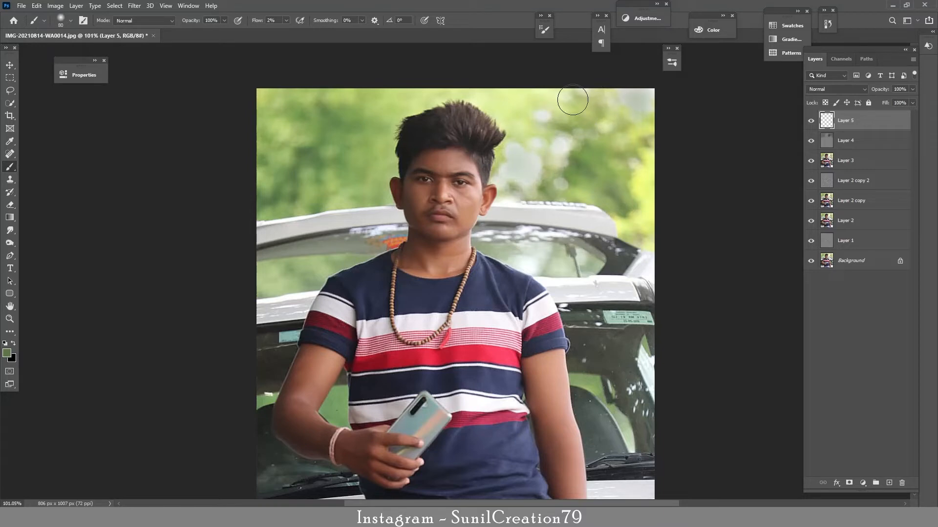
- Sample a lighter green beside the hair, paint it over the remaining white patches right of the head, and check the layer's effect
key(bracketleft)
key(bracketleft)
key(bracketleft)
key(bracketleft)
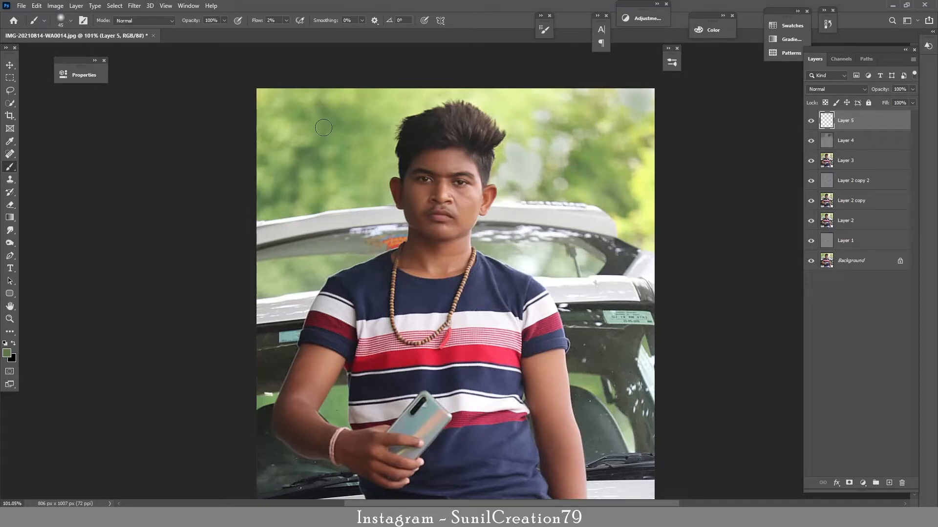
alt+click(385, 106)
key(bracketright)
key(bracketright)
key(bracketright)
mouse_move(546, 144)
mouse_down()
mouse_move(534, 129)
mouse_move(558, 127)
mouse_move(556, 106)
mouse_up()
click(811, 125)
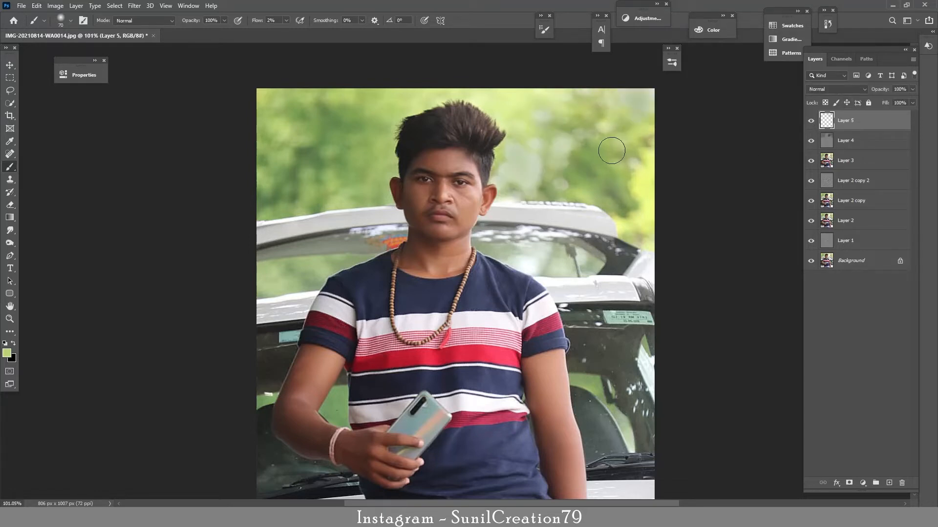
- Stamp all visible layers into a new merged layer above the painted Layer 5
key(z)
mouse_move(609, 151)
mouse_down()
mouse_move(535, 179)
mouse_move(601, 181)
mouse_up()
key(b)
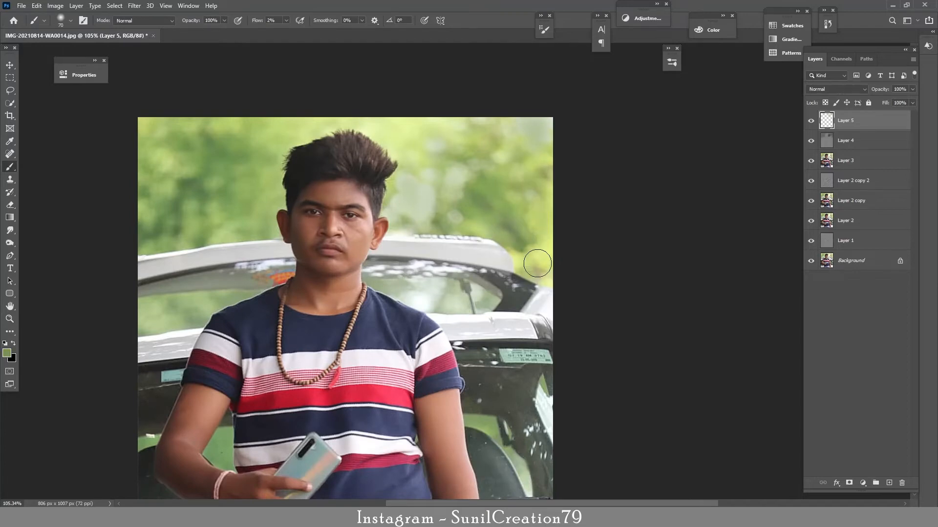
key(ctrl+0)
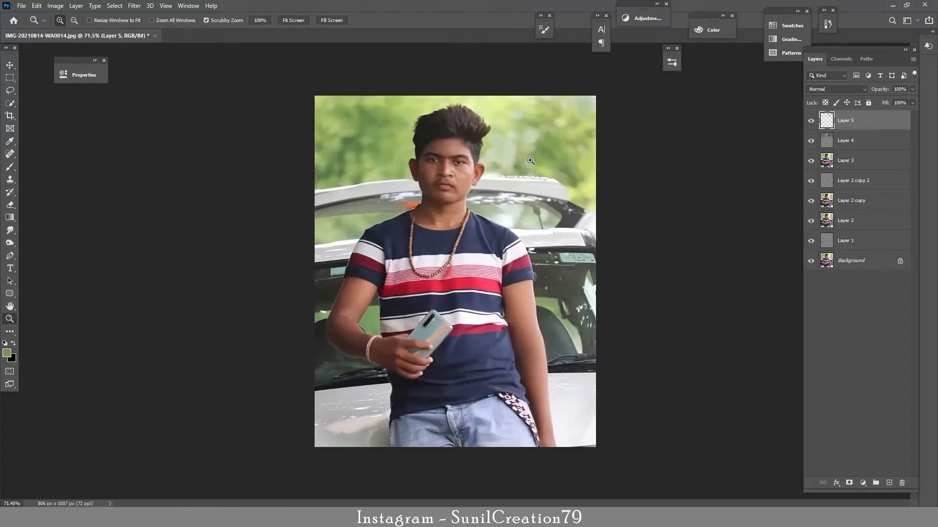
key(ctrl+alt+shift+e)
- Open the Liquify filter on the merged layer and set the Forward Warp brush to size 90 and pressure 28
click(137, 20)
click(136, 21)
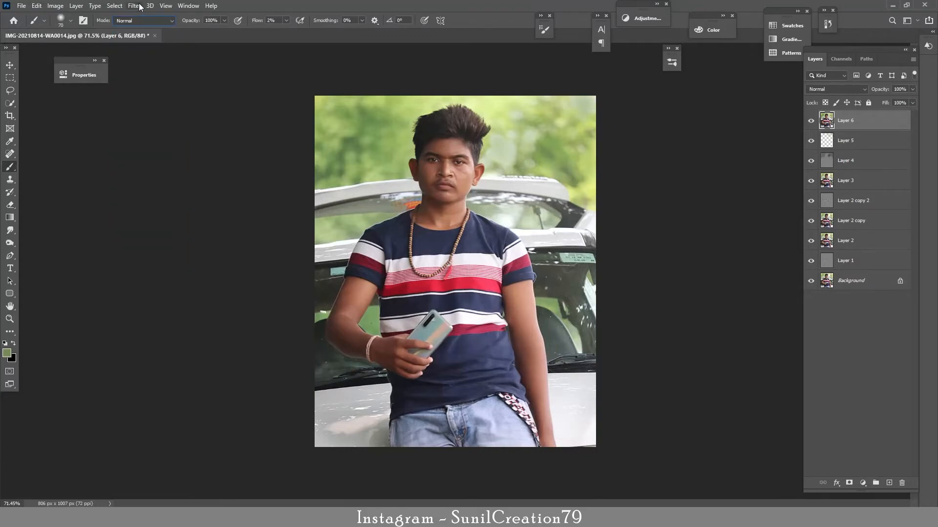
click(134, 6)
click(162, 83)
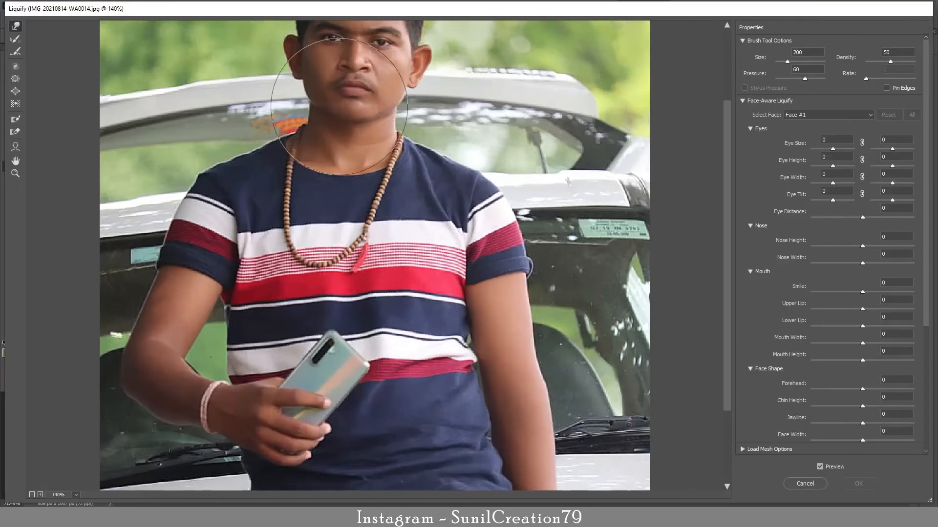
key(ctrl+plus)
drag(398, 159, 396, 432)
key(bracketleft)
key(bracketleft)
key(bracketleft)
key(bracketleft)
key(bracketleft)
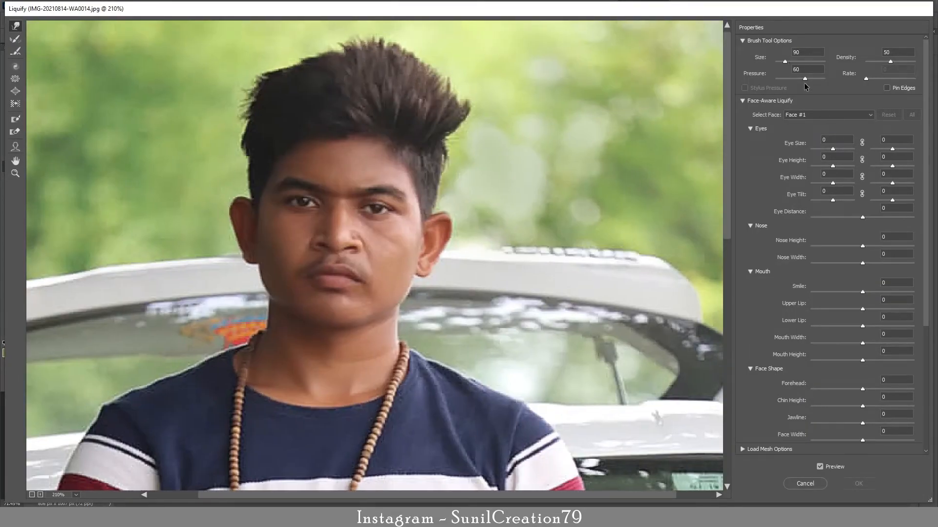
drag(805, 79, 789, 78)
- Refine the outline of the hair with Forward Warp strokes, raise the Smile value slightly, and apply the Liquify filter
drag(370, 56, 364, 69)
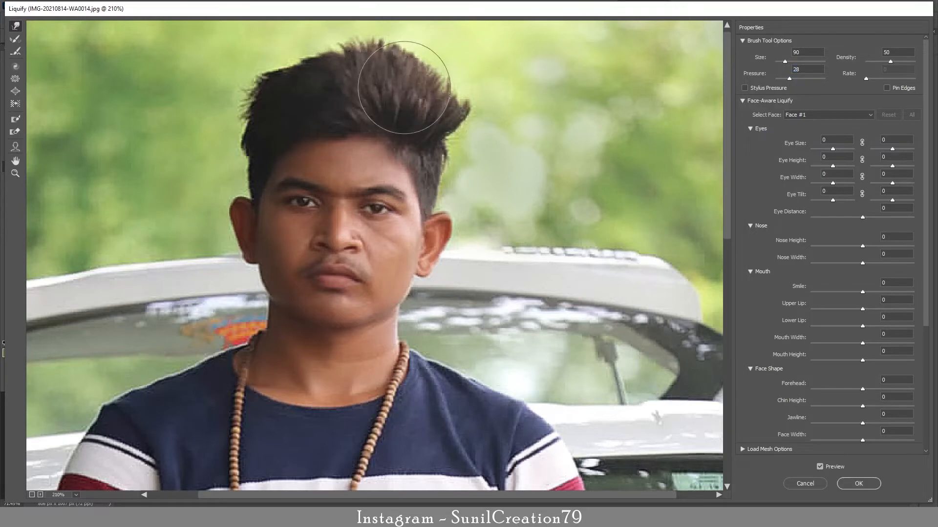
drag(309, 91, 293, 27)
drag(432, 71, 430, 79)
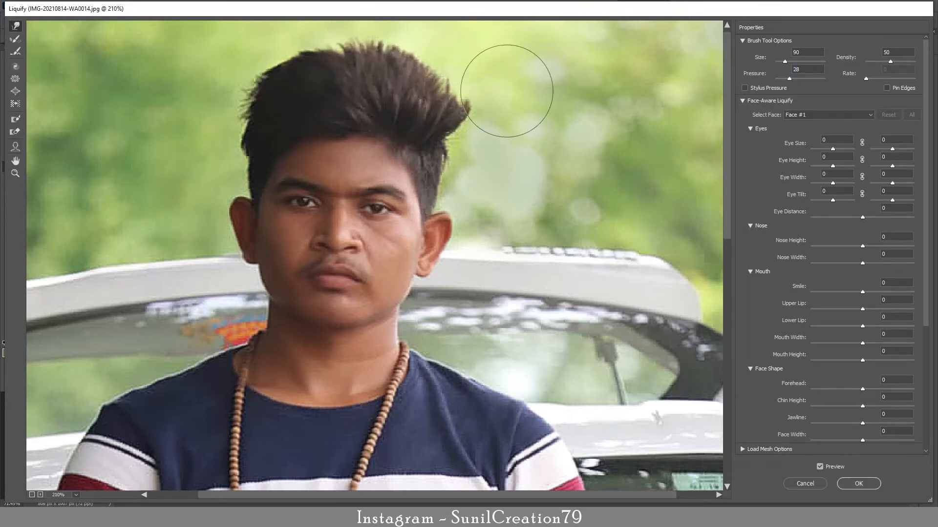
drag(491, 96, 467, 115)
drag(218, 132, 248, 147)
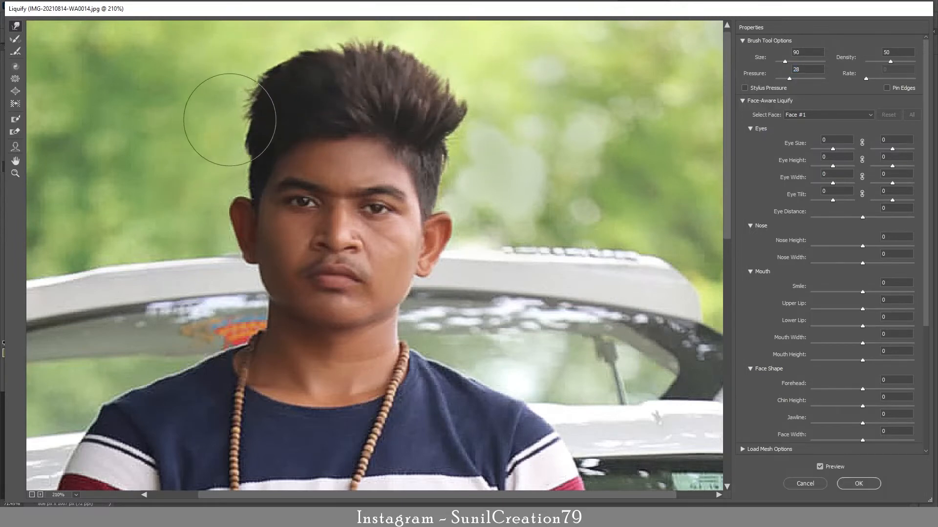
drag(310, 111, 270, 99)
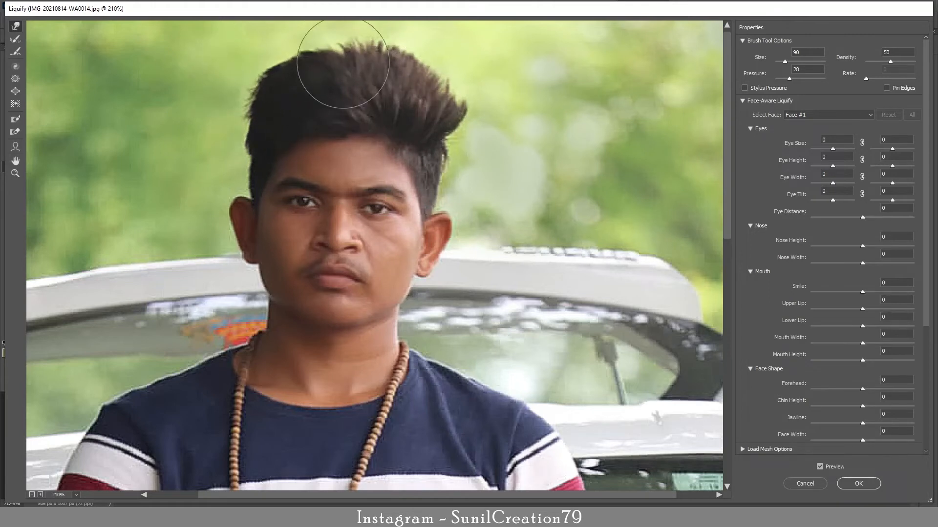
drag(342, 65, 341, 53)
mouse_move(492, 106)
mouse_down()
mouse_move(466, 91)
mouse_move(454, 112)
mouse_up()
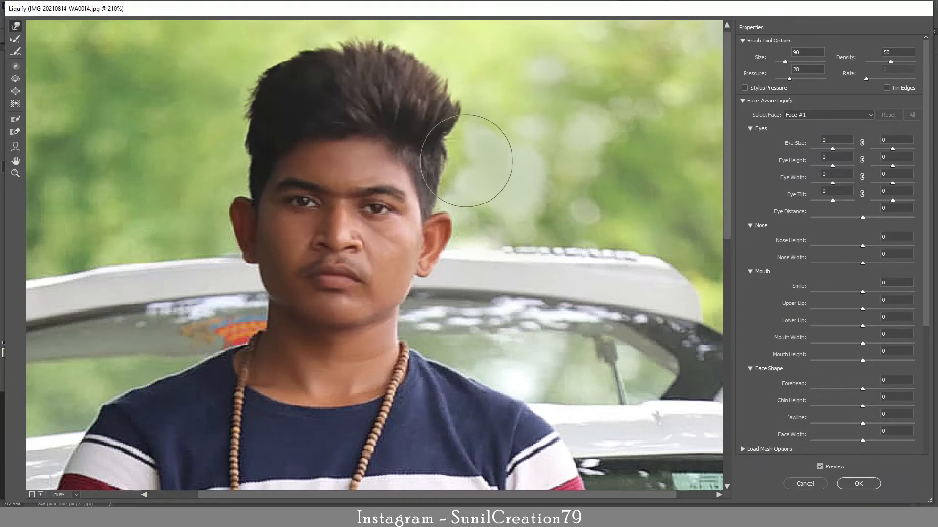
drag(346, 56, 332, 50)
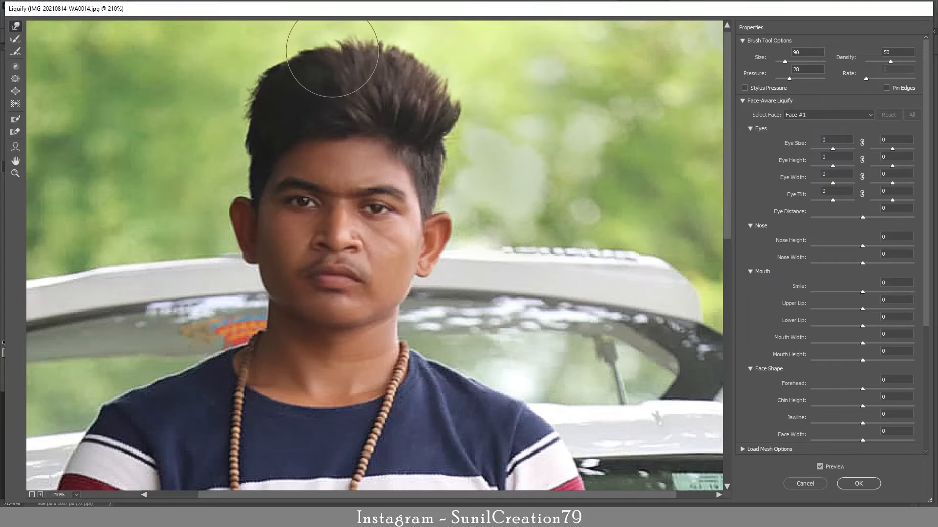
drag(863, 292, 877, 292)
click(858, 483)
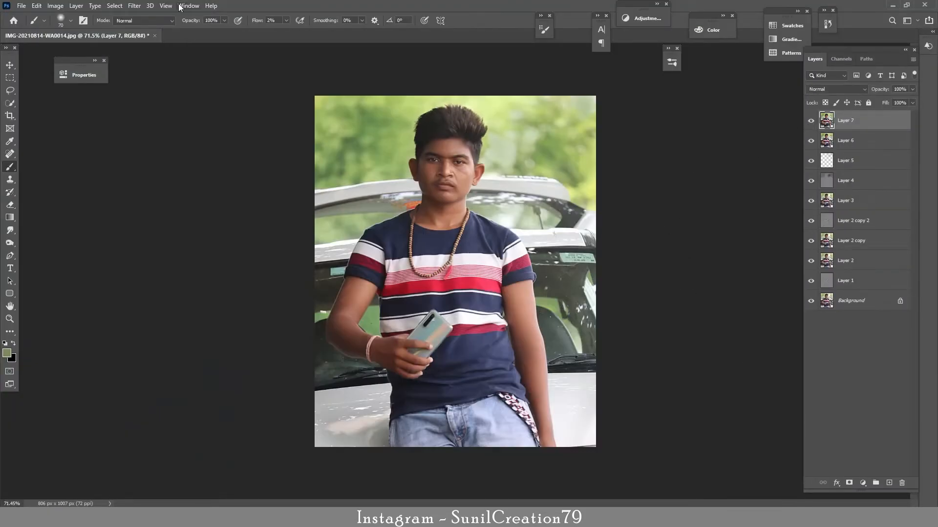
- Open the Camera Raw filter on the top layer, set Temperature to +5, and adjust the Highlights, Whites and Vibrance
click(134, 5)
click(147, 70)
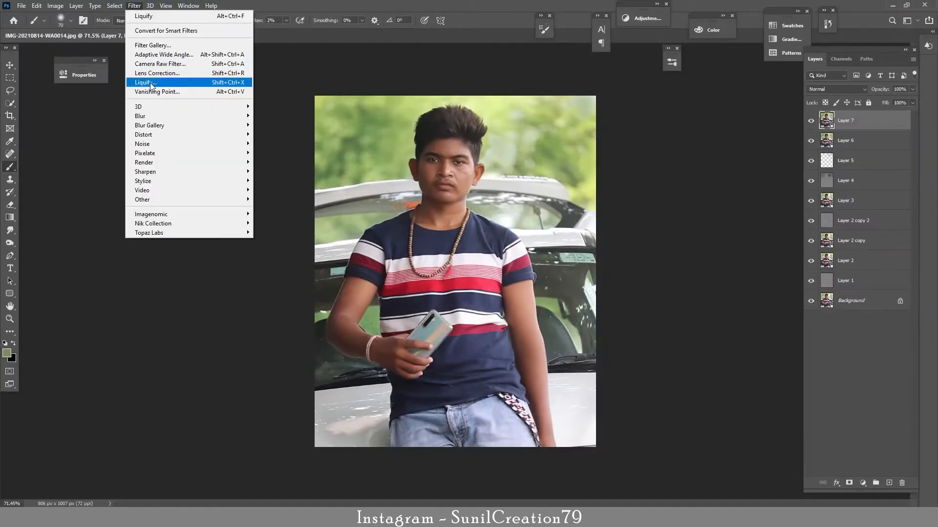
click(151, 63)
scroll(841, 231, up, 10)
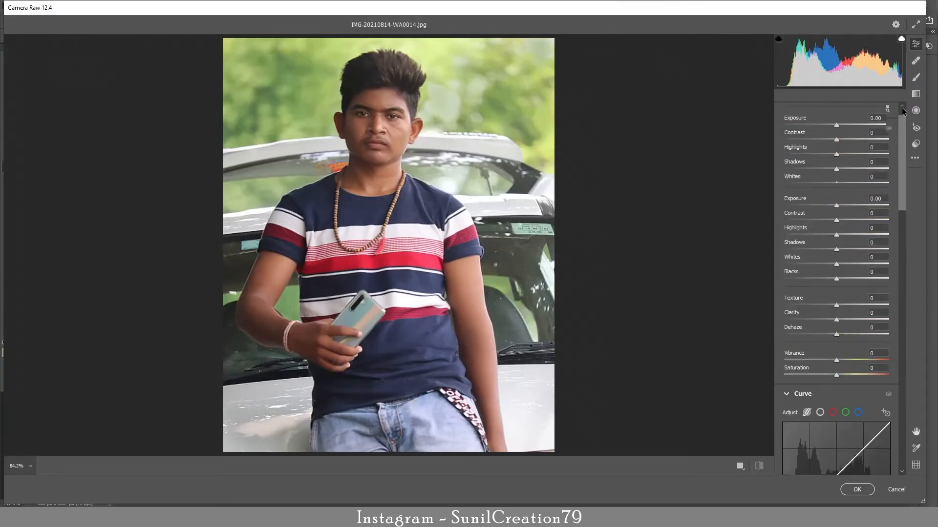
drag(836, 228, 833, 227)
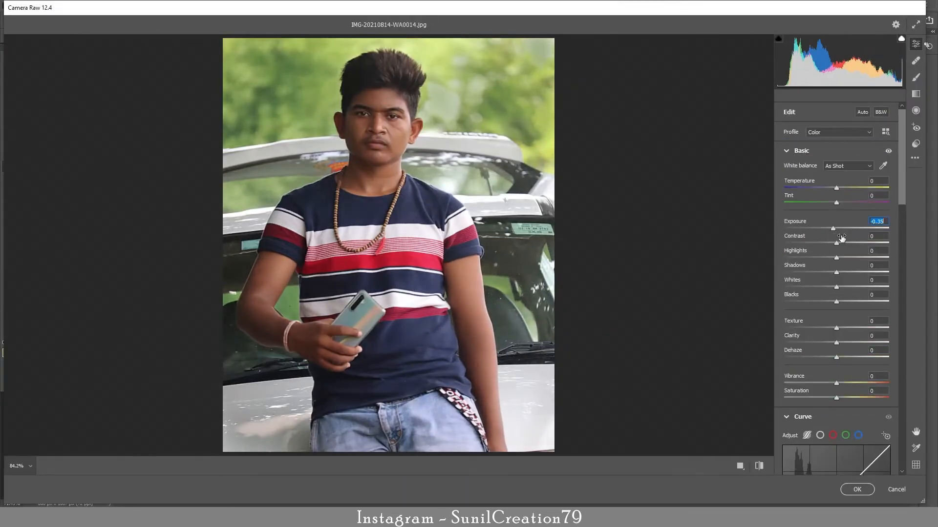
text(0)
drag(836, 188, 839, 189)
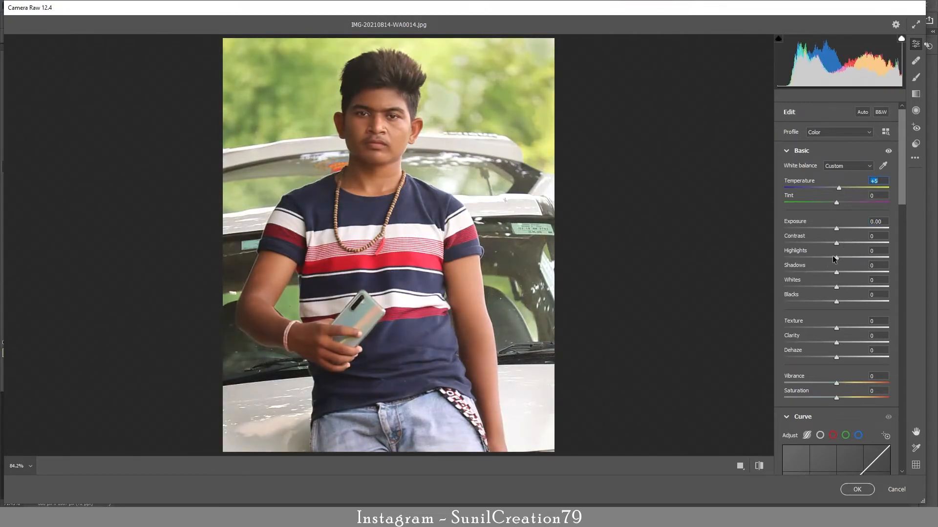
drag(835, 257, 845, 287)
drag(836, 383, 848, 383)
- Shift the Color Mixer hues to -83 for Yellows and +3 for Oranges
drag(900, 200, 901, 364)
click(787, 165)
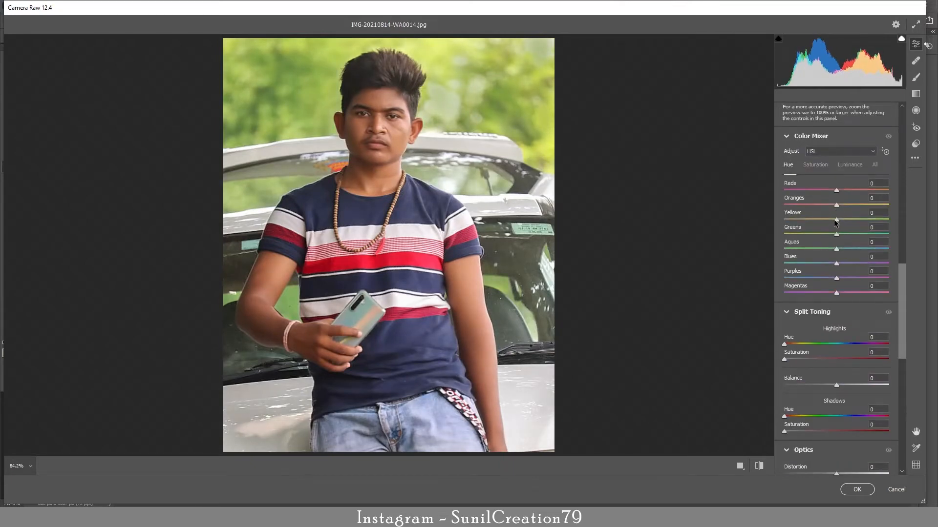
drag(836, 220, 799, 220)
click(837, 204)
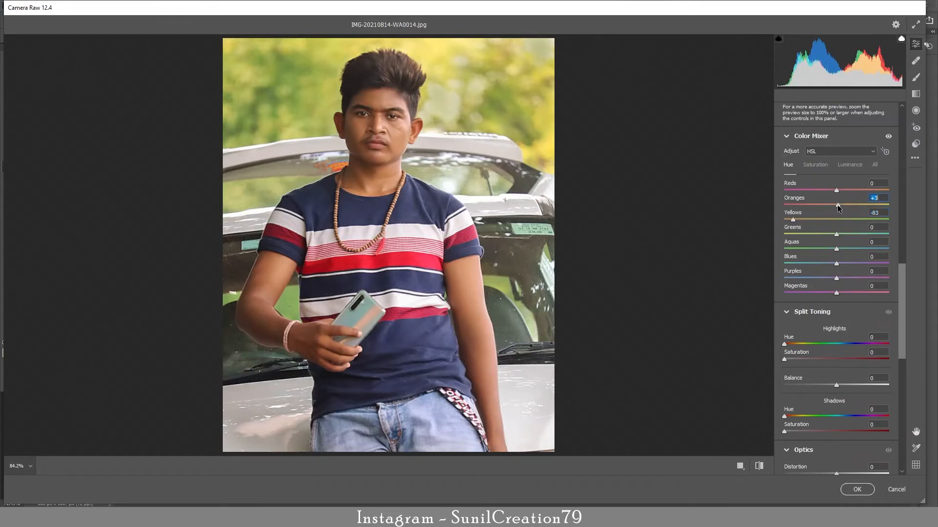
- Set the Color Mixer luminance to +9 for Oranges and -14 for Yellows
drag(836, 191, 828, 220)
click(814, 165)
click(850, 165)
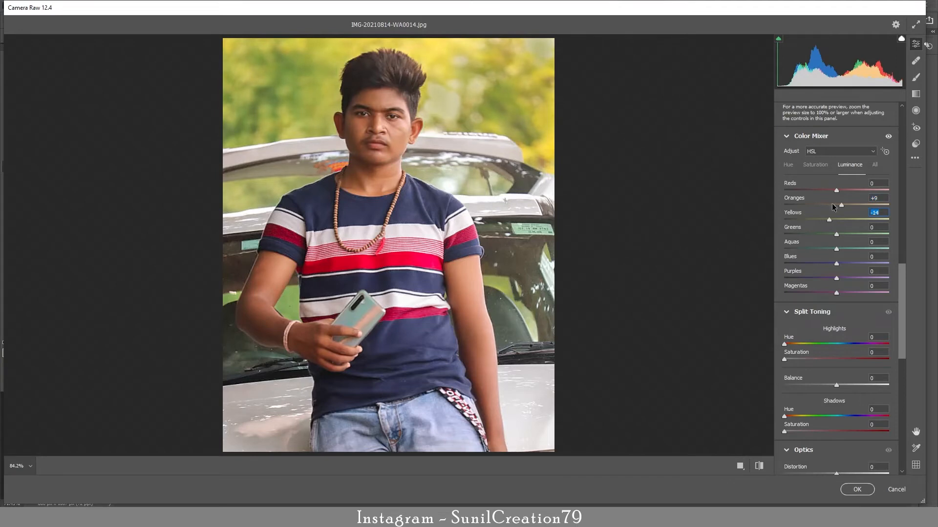
double_click(830, 192)
- Set the Blue Primary calibration to hue -27 and saturation +18, and apply the Camera Raw filter
drag(901, 360, 901, 469)
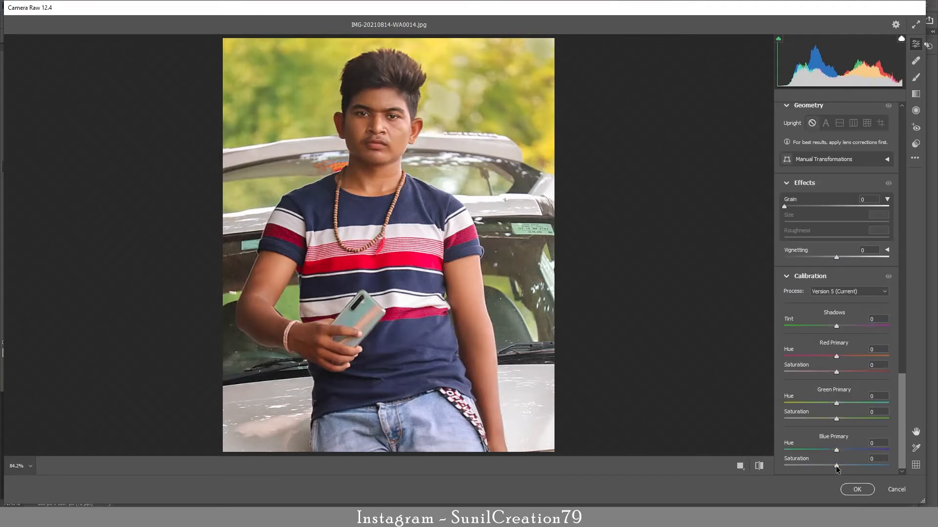
mouse_move(836, 466)
mouse_down()
mouse_move(848, 464)
mouse_move(839, 451)
mouse_move(824, 453)
mouse_up()
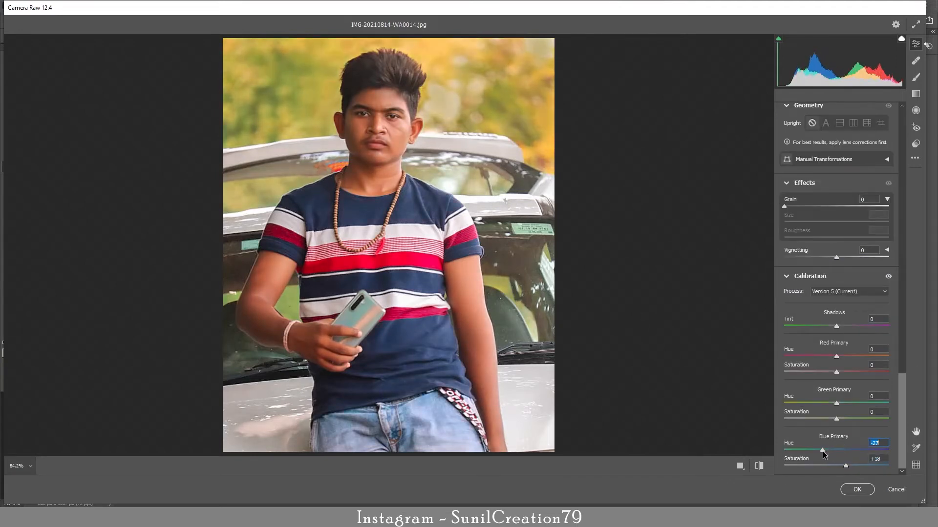
click(857, 489)
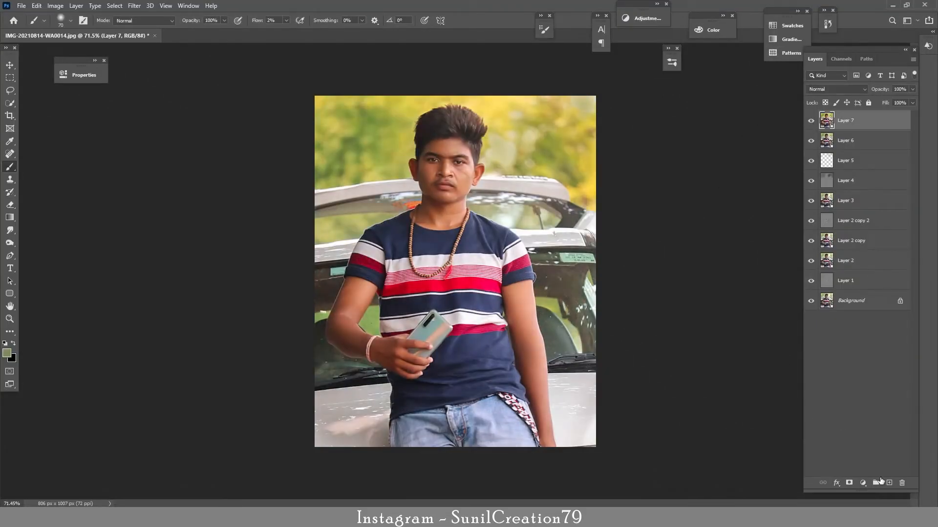
- Add a new top layer, fill it with gray, and set its blend mode to Overlay
click(888, 482)
key(shift+F5)
key(Return)
click(835, 89)
click(816, 207)
- Darken the blurred foliage behind the subject with the Burn tool at size 300 and 20% exposure
click(10, 243)
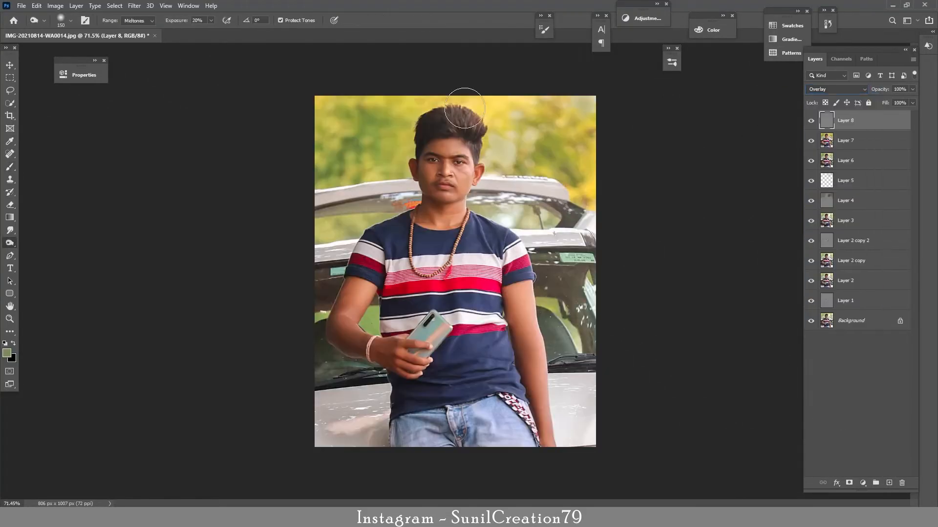
key(bracketright)
key(bracketright)
key(bracketright)
key(bracketright)
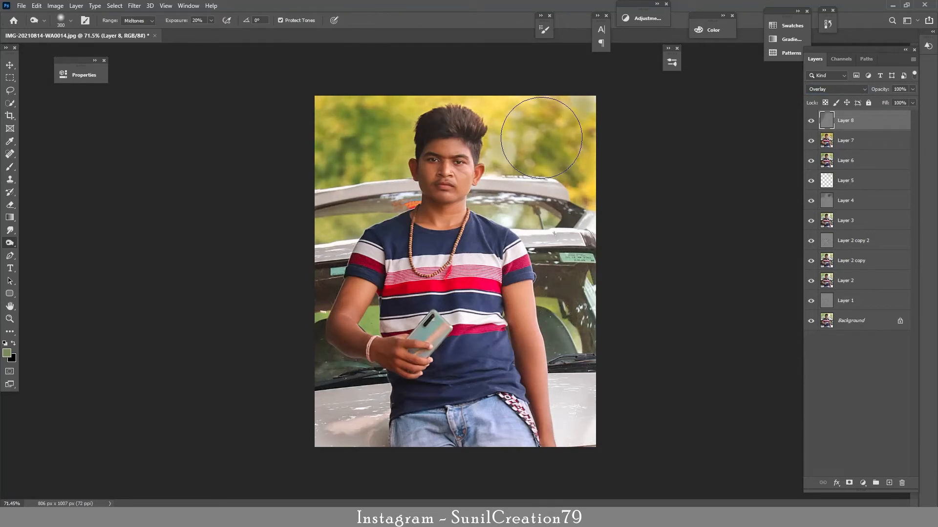
- Burn the car area around the subject with brush size 150 and compare the layer hidden and shown
key(bracketleft)
key(bracketleft)
key(bracketleft)
key(bracketleft)
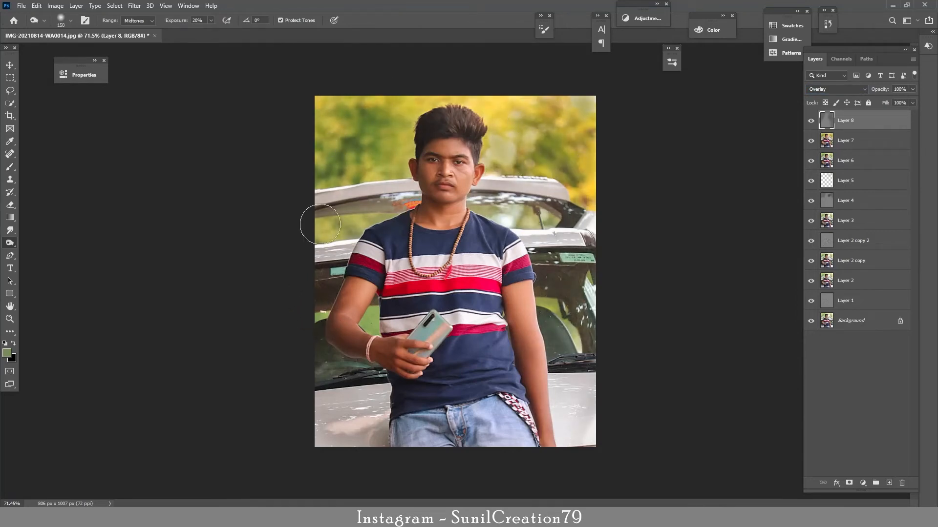
mouse_move(320, 224)
mouse_down()
mouse_move(341, 416)
mouse_move(568, 362)
mouse_move(532, 205)
mouse_up()
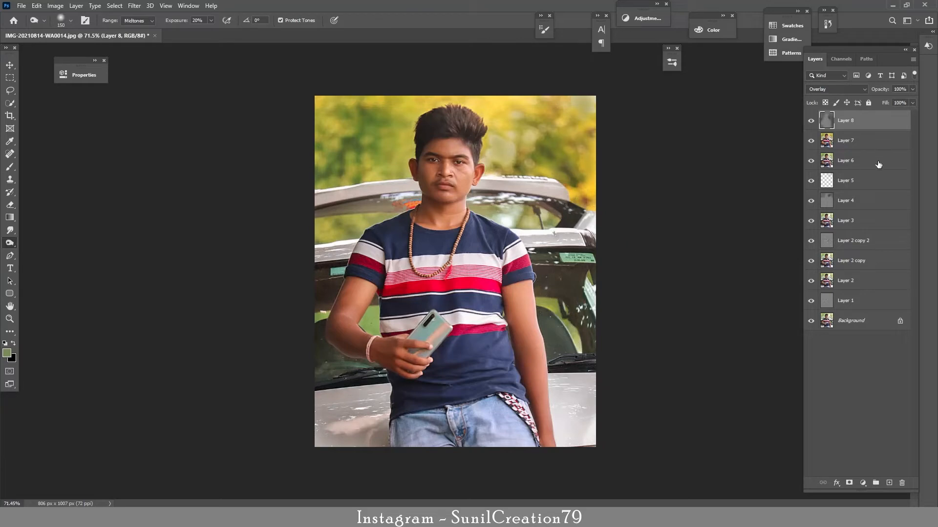
click(810, 121)
click(810, 121)
- Choose the Dodge tool and add another gray-filled layer on top in Overlay mode
right_click(10, 243)
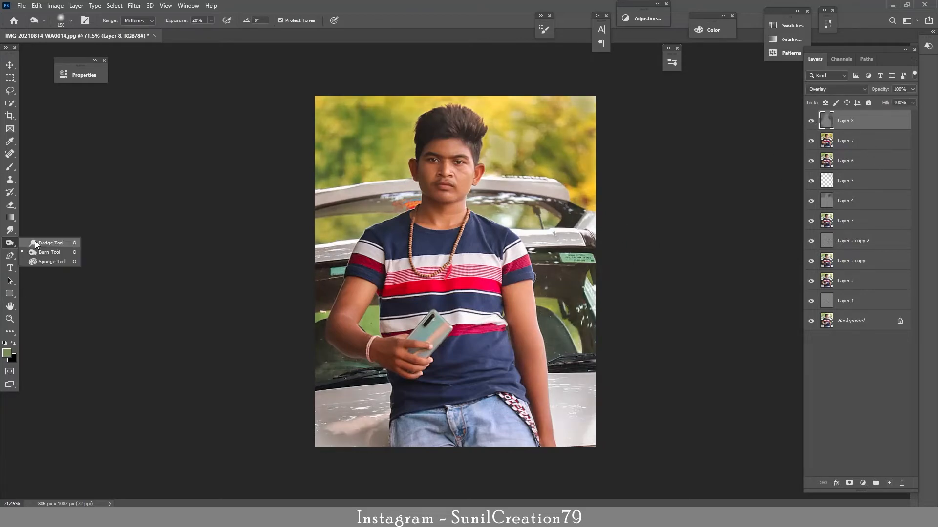
click(42, 239)
click(888, 482)
key(shift+F5)
key(Return)
click(836, 89)
click(817, 204)
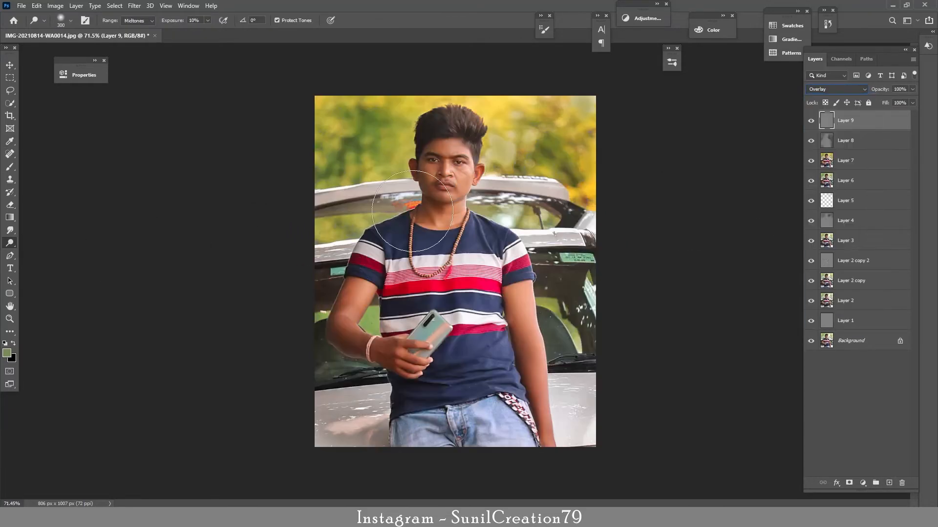
- Lighten the subject with the Dodge tool at 10% exposure, varying the brush size between 80 and 150, and adjust the layer's opacity
key([)
key([)
key([)
key([)
key([)
key([)
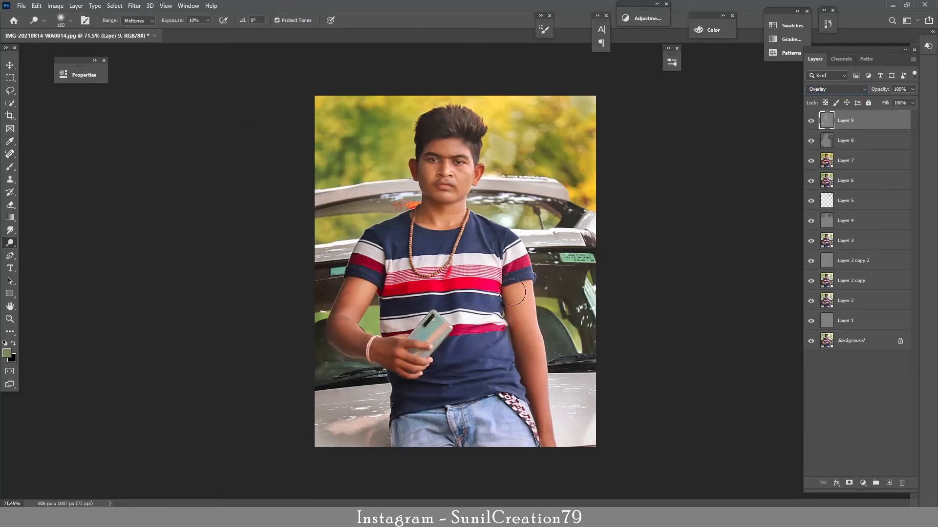
key(bracketleft)
key(bracketright)
key(bracketright)
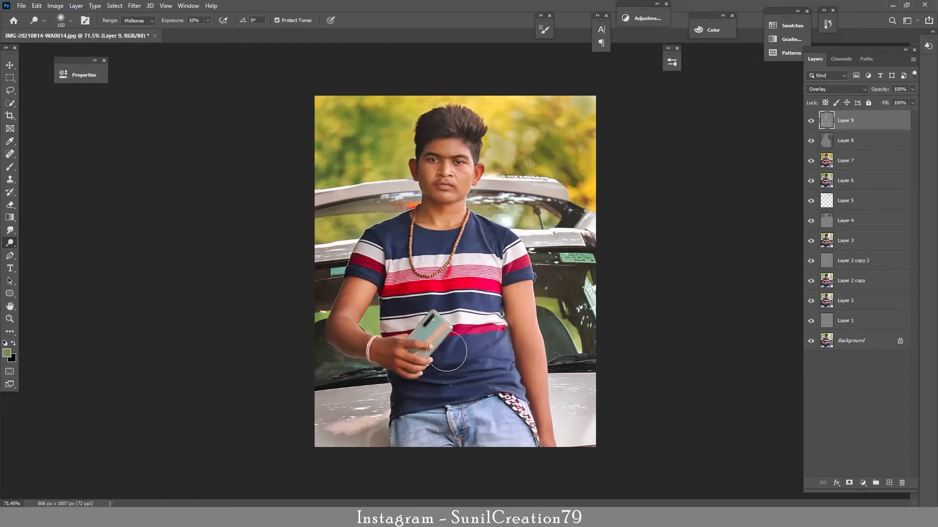
key(bracketleft)
drag(889, 91, 884, 91)
- Stamp all visible layers onto a new top layer and open it in the Camera Raw filter
key(ctrl+shift+alt+n)
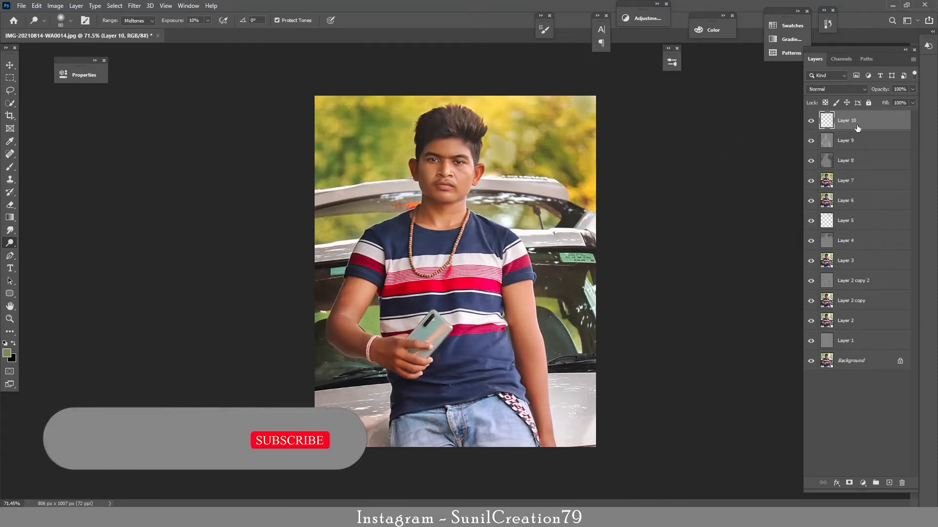
key(ctrl+shift+alt+e)
click(134, 6)
click(156, 65)
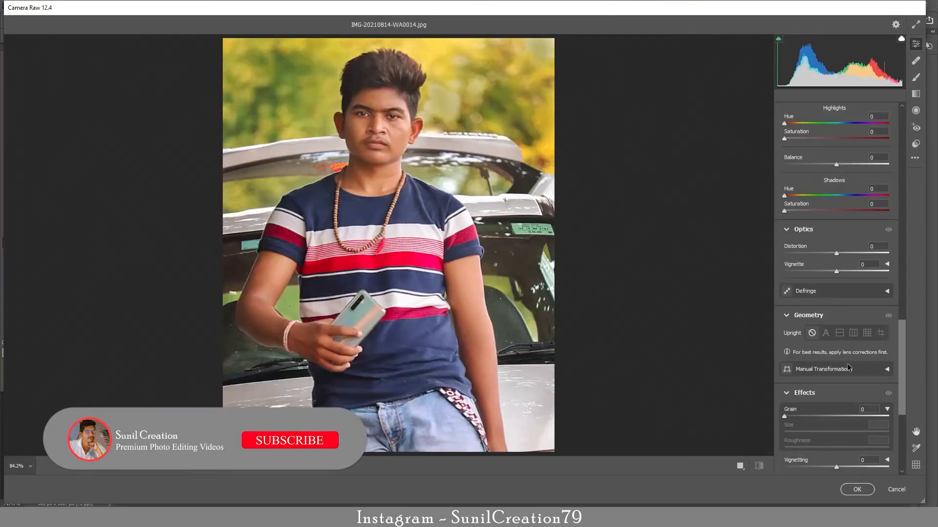
- Draw a graduated filter up from the photo's lower edge with Exposure -1.50, Contrast +50, Highlights -78, Shadows -77, Whites -87 and Blacks -71
click(916, 93)
drag(412, 445, 413, 366)
drag(413, 405, 414, 448)
drag(836, 236, 799, 315)
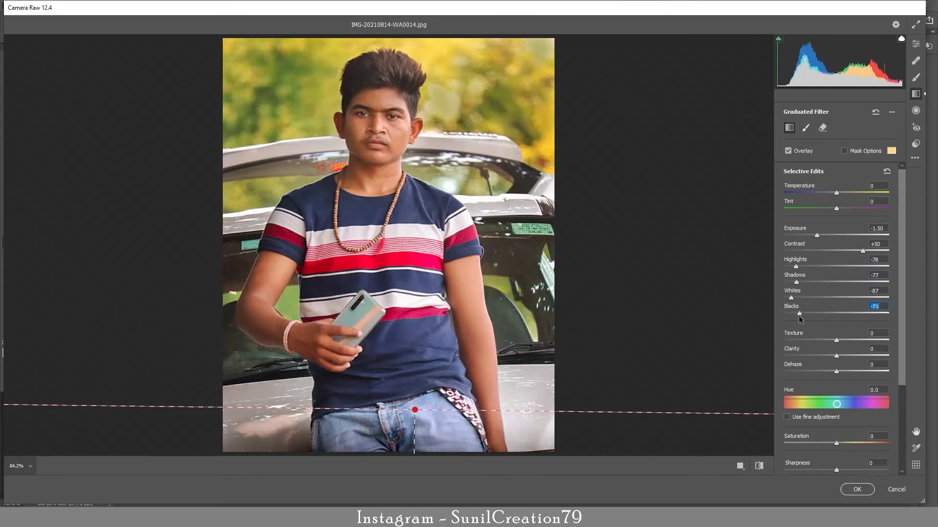
- Add further darkening graduated filters over the sides and upper corners of the photo, and apply the Camera Raw filter
mouse_move(201, 173)
mouse_down()
mouse_move(265, 184)
mouse_move(146, 163)
mouse_move(130, 139)
mouse_move(112, 136)
mouse_up()
mouse_move(495, 105)
mouse_down()
mouse_move(387, 153)
mouse_move(357, 156)
mouse_up()
drag(416, 136, 498, 78)
drag(578, 48, 629, 64)
click(915, 44)
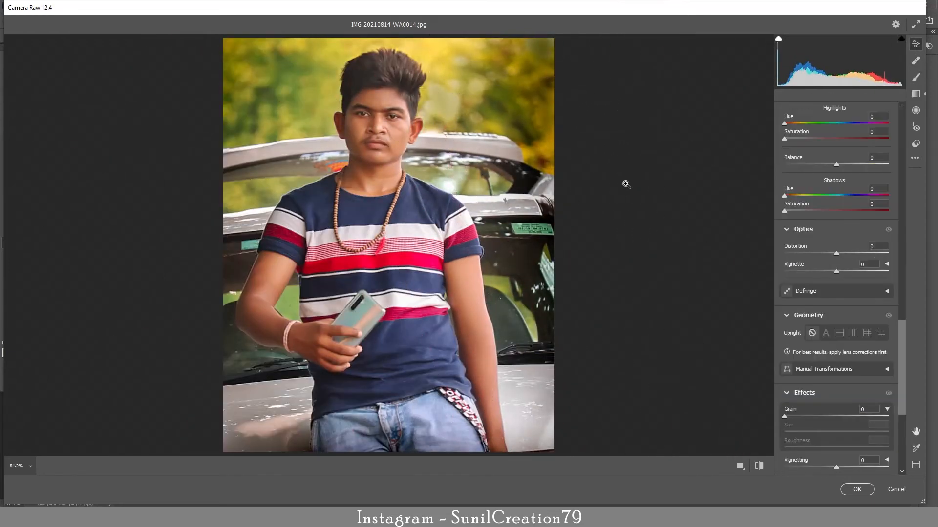
click(850, 490)
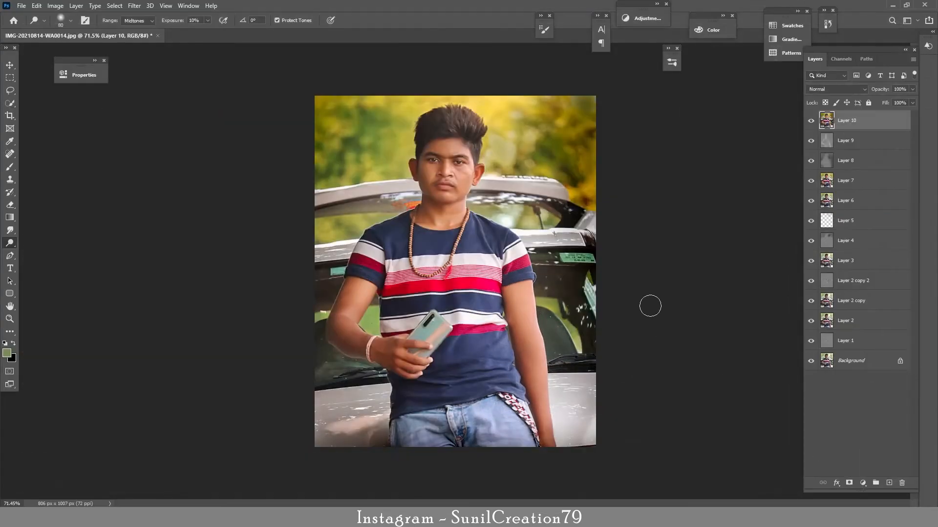
- Add a Curves adjustment layer on top and pull its midtones down to darken the photo
click(865, 483)
click(875, 361)
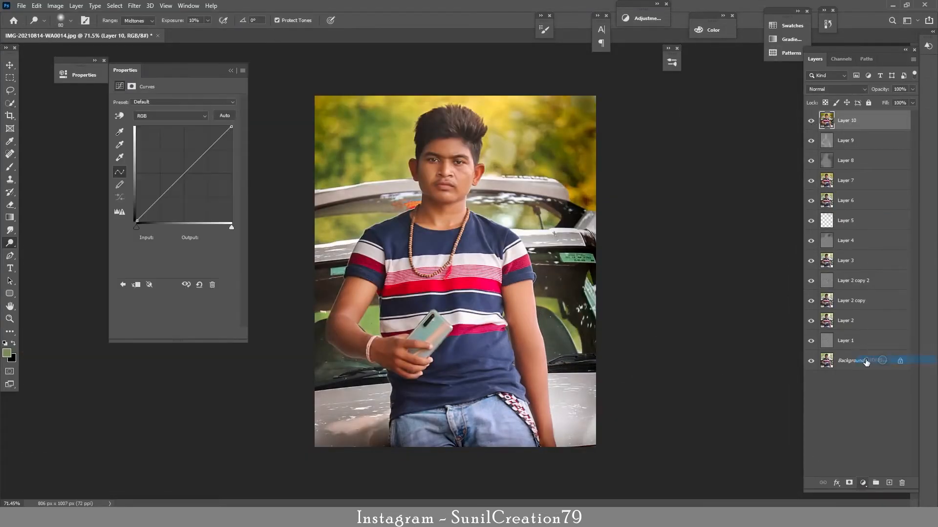
drag(182, 171, 194, 184)
click(234, 70)
- Split the Curves layer's Blend If white slider for the Underlying Layer to 77 / 255 and set the layer's opacity to 50%
double_click(890, 128)
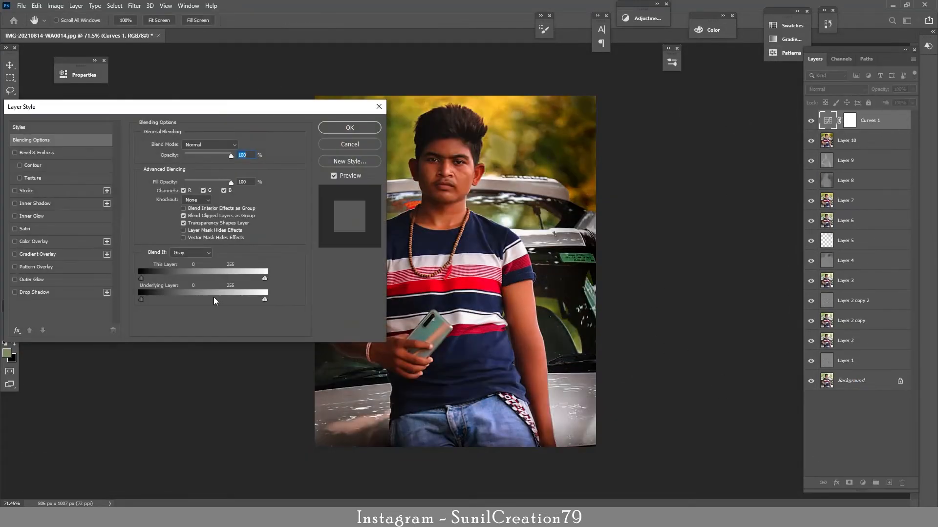
mouse_move(264, 299)
mouse_down()
mouse_move(177, 305)
mouse_move(267, 305)
mouse_up()
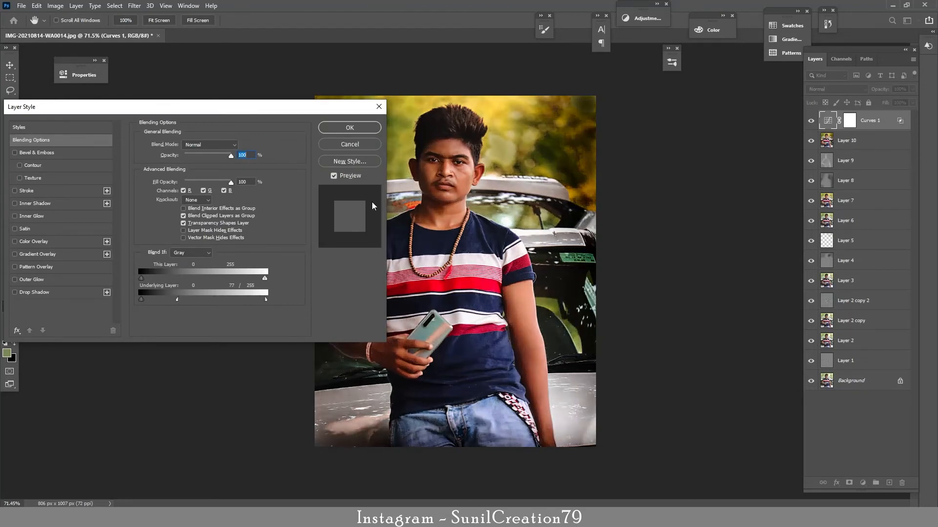
click(362, 127)
click(811, 123)
click(811, 123)
drag(884, 92, 884, 91)
click(811, 121)
click(811, 121)
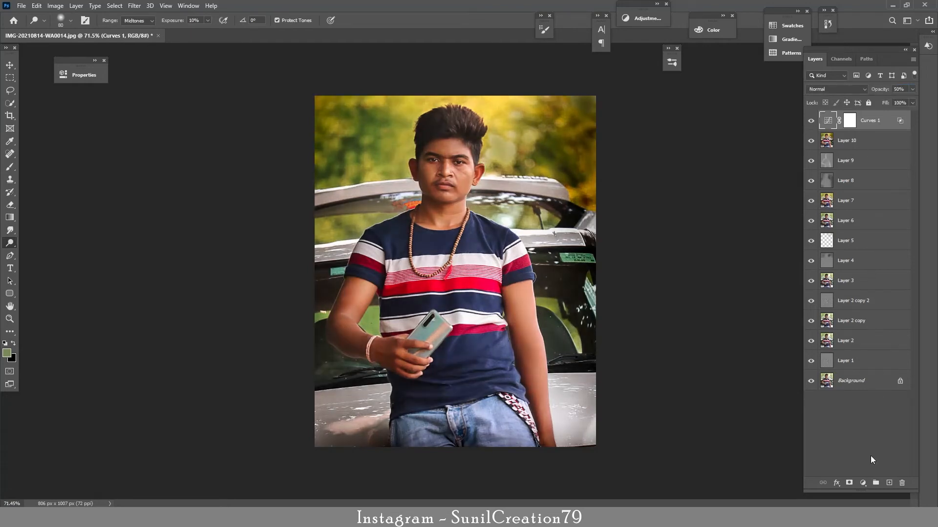
- Add a second Curves adjustment layer and raise its midtones to brighten the photo
click(862, 483)
click(874, 363)
drag(183, 173, 171, 157)
click(232, 70)
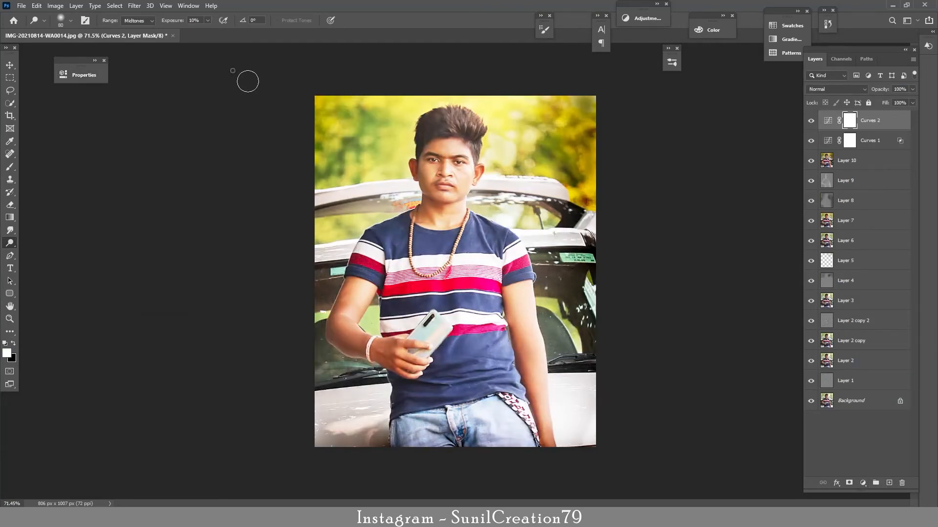
- Split the second Curves layer's Underlying Layer black slider in Blend If and lower the layer's opacity to 30%
double_click(893, 126)
drag(141, 300, 104, 302)
click(350, 128)
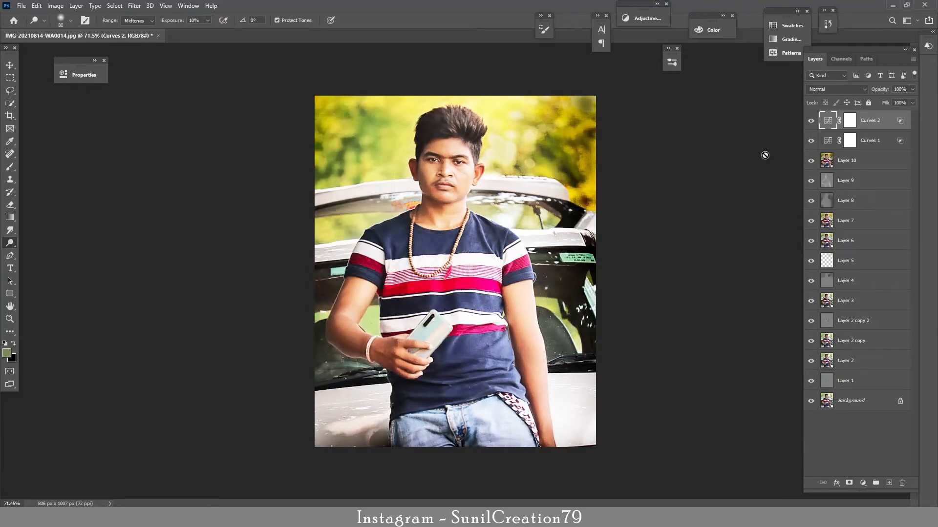
text(32)
key(Return)
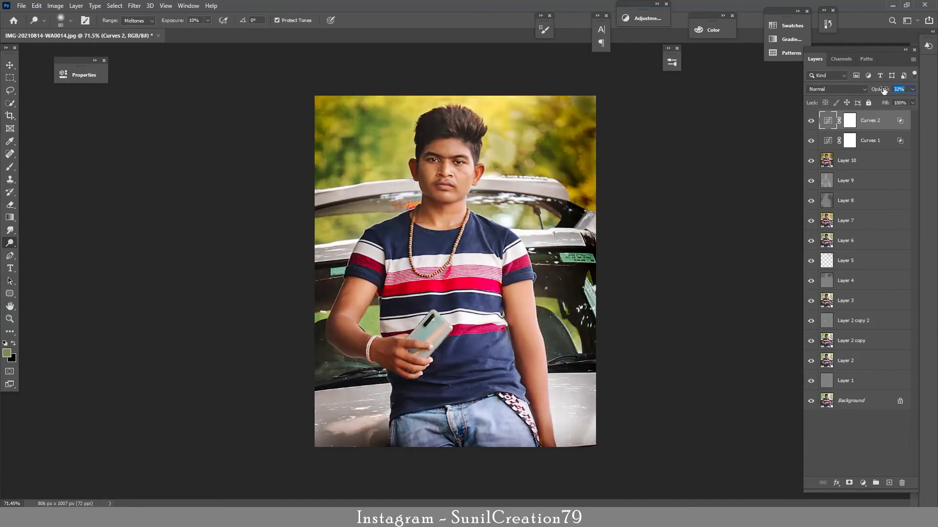
drag(884, 90, 884, 92)
click(810, 121)
click(810, 120)
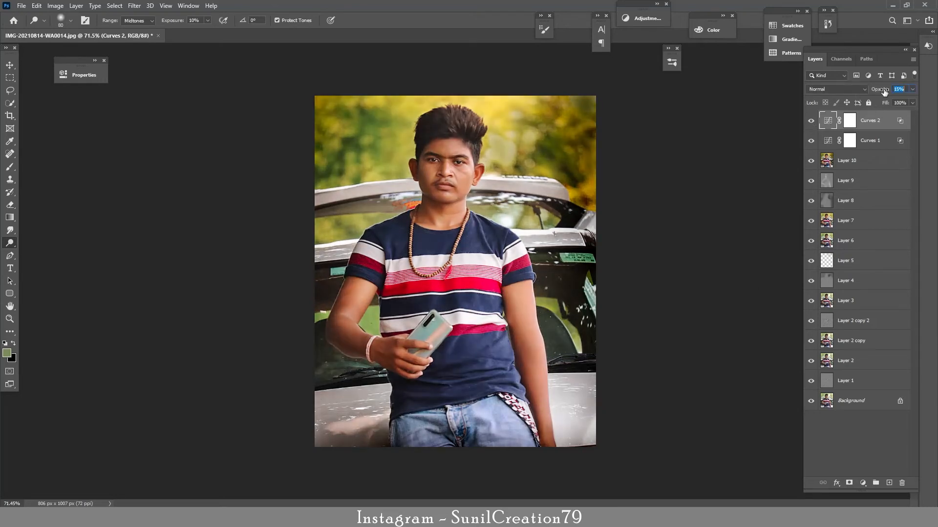
- Add a third Curves adjustment layer, moving the white point inward and the black point to input 18
key(z)
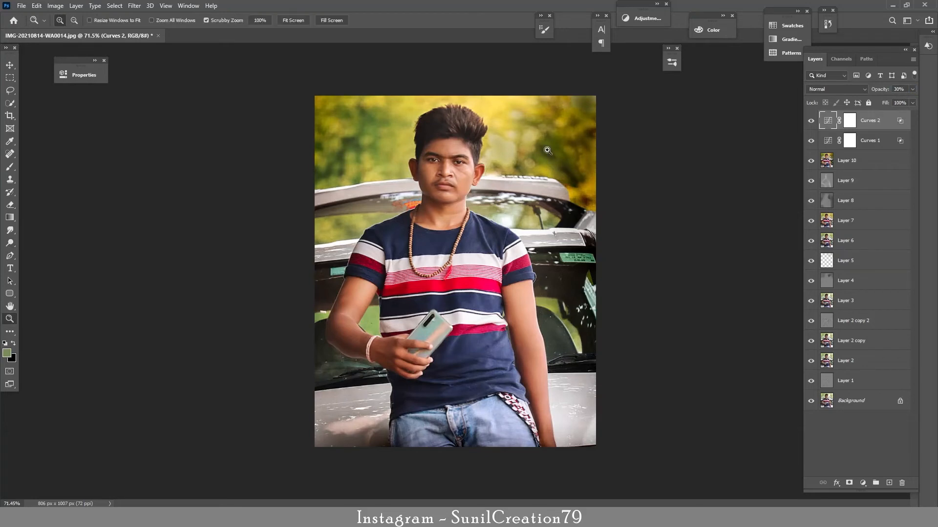
drag(544, 147, 592, 156)
key(ctrl+0)
key(o)
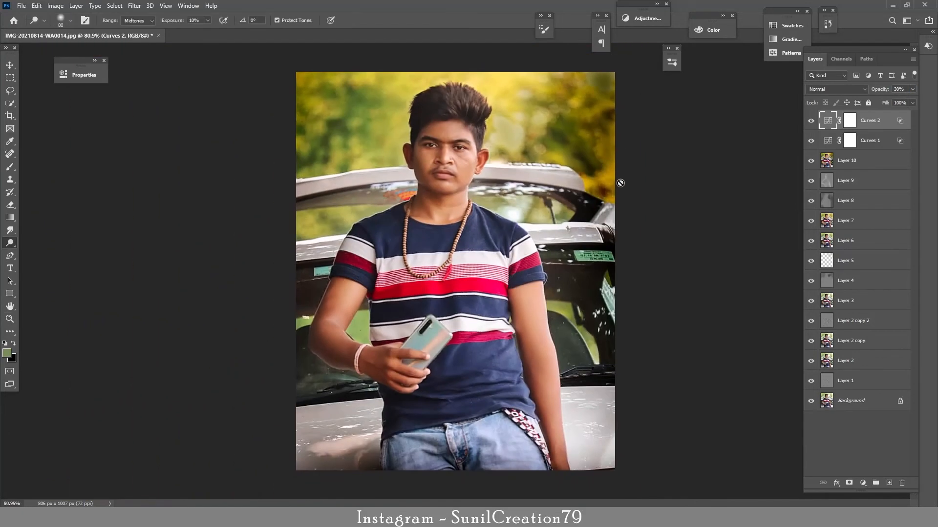
click(862, 483)
click(874, 360)
drag(230, 227, 221, 227)
drag(137, 227, 141, 228)
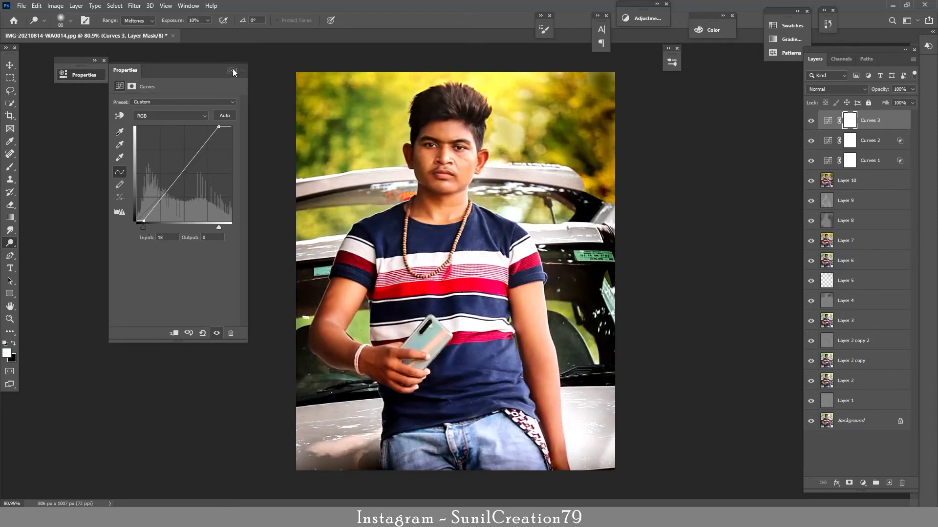
click(231, 70)
- Lower the third Curves layer's opacity to 50% and refine its black point, comparing the result with the original photo
drag(884, 91, 884, 91)
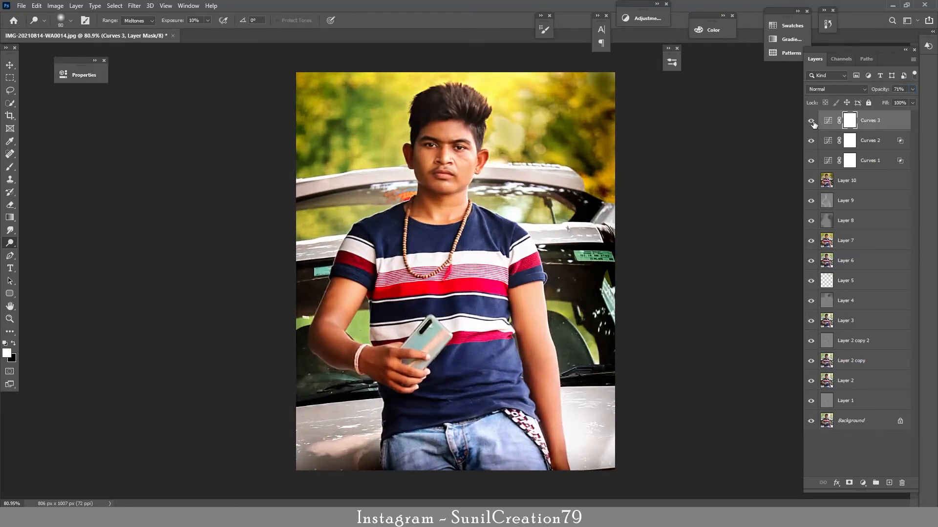
click(813, 124)
click(814, 122)
double_click(827, 125)
mouse_move(145, 229)
mouse_down()
mouse_move(136, 229)
mouse_move(145, 226)
mouse_up()
click(230, 71)
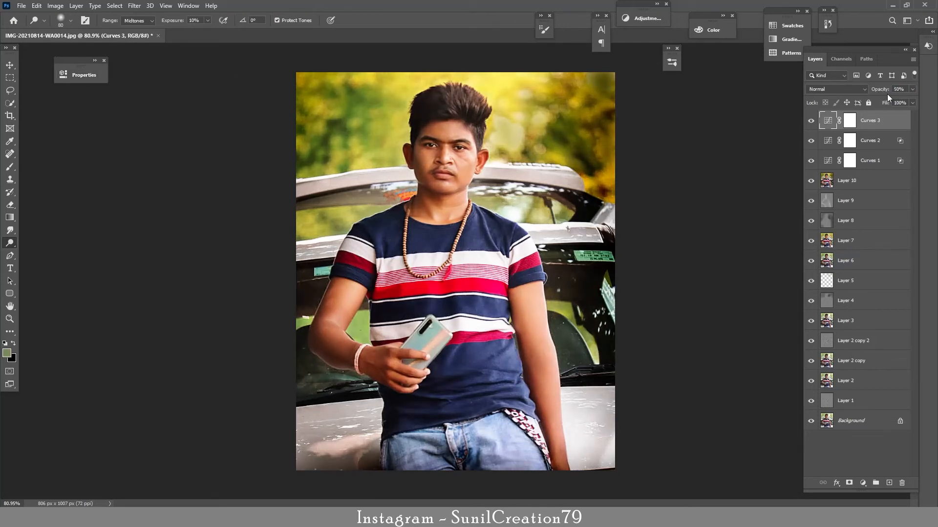
click(811, 123)
click(811, 123)
alt+click(810, 422)
alt+click(811, 422)
- Add a Selective Color adjustment layer and set its Yellows to Yellow -68% and Black +31%
click(864, 485)
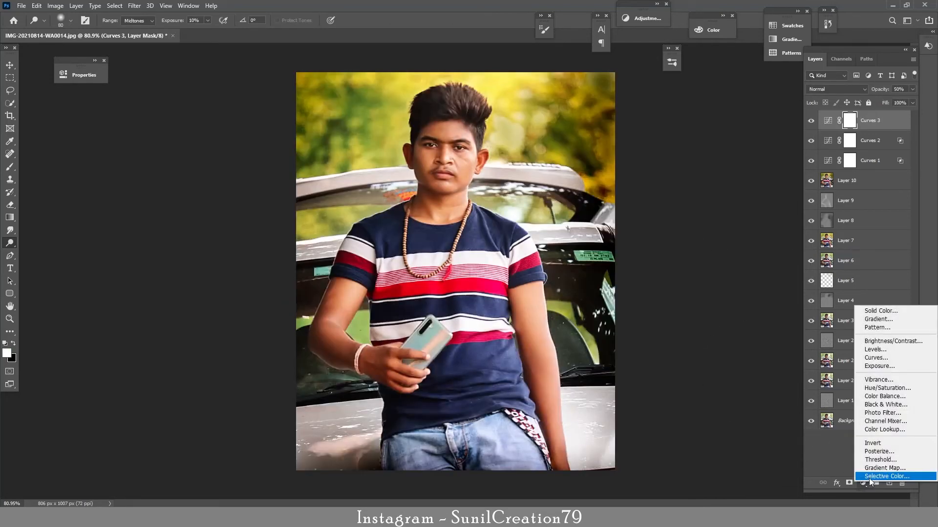
click(873, 481)
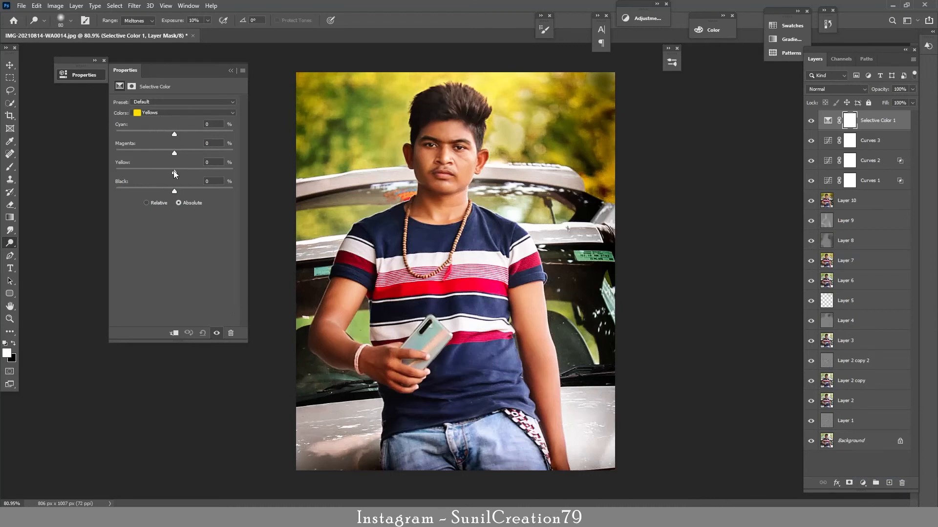
drag(173, 170, 156, 170)
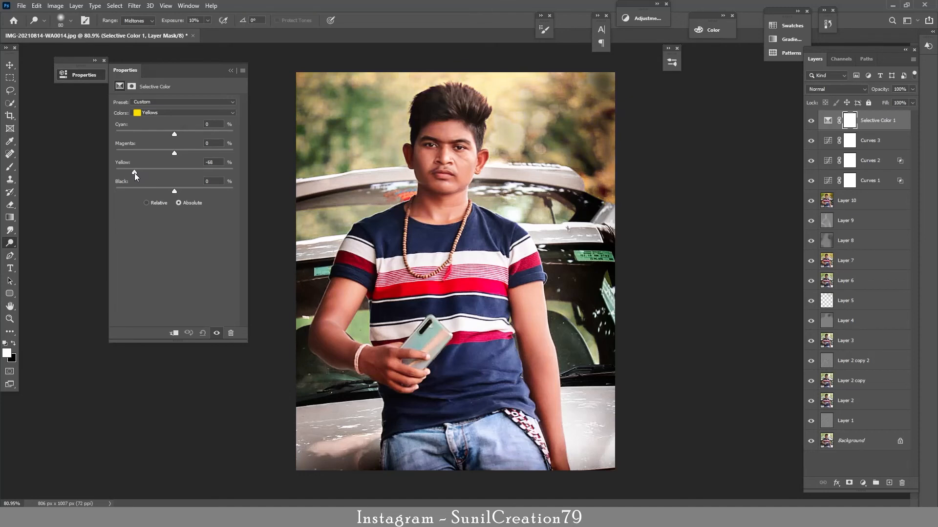
drag(173, 192, 193, 192)
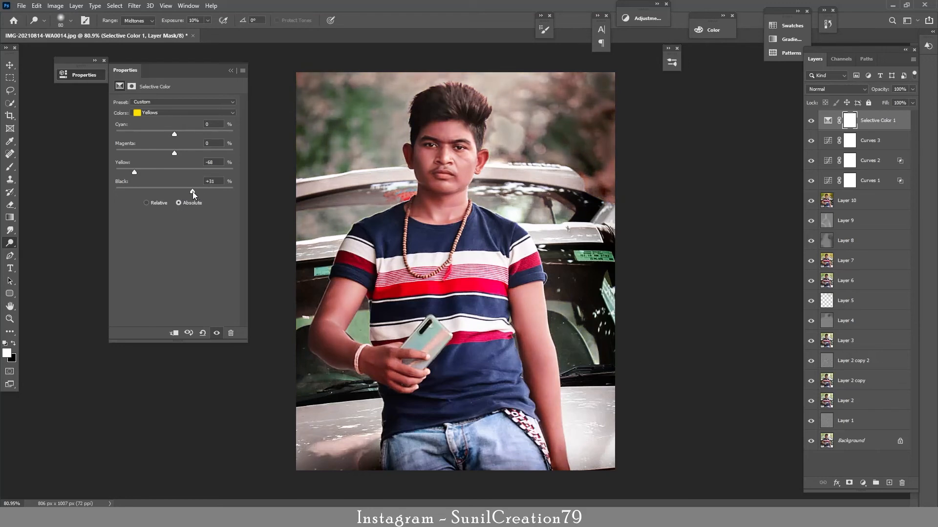
click(231, 71)
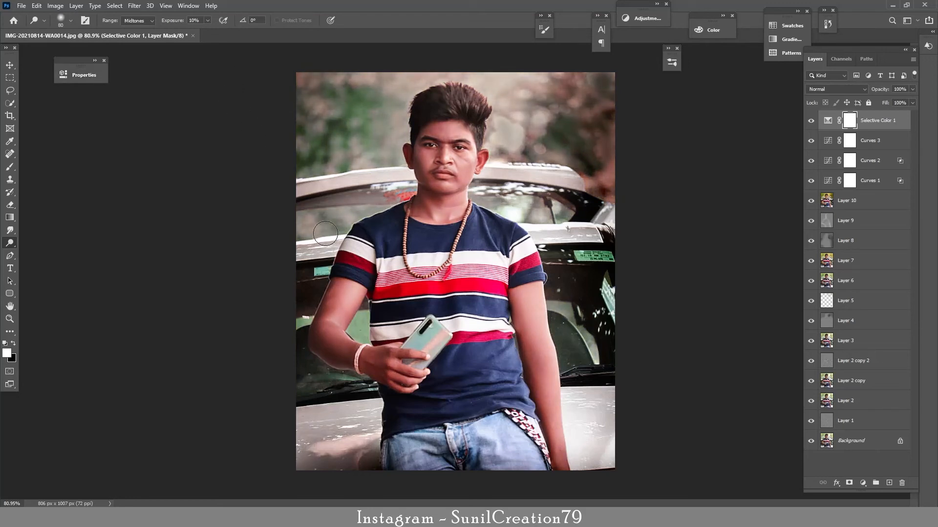
- Set the Brush flow to 100% and paint black over the hair on the Selective Color mask, correcting spill in white
click(9, 168)
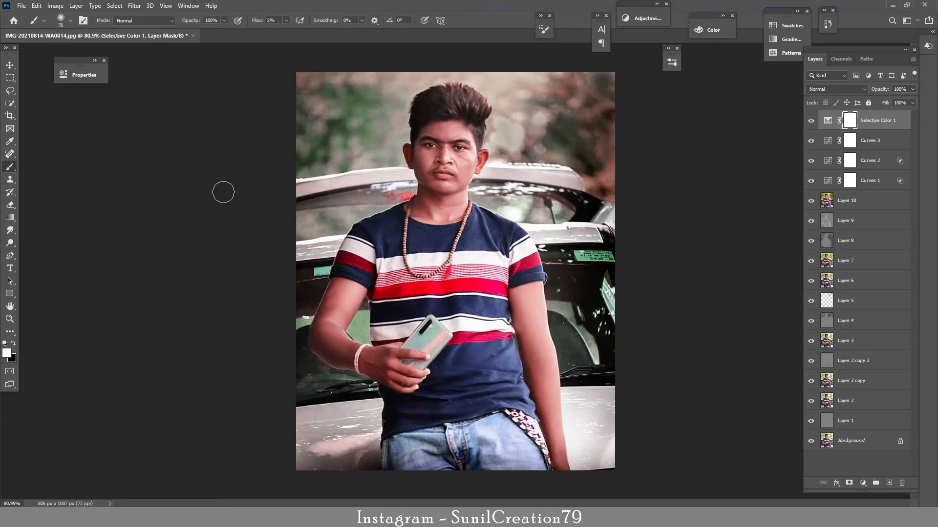
key(x)
key(Return)
mouse_move(452, 159)
mouse_down()
mouse_move(474, 153)
mouse_move(461, 185)
mouse_move(489, 167)
mouse_up()
key(x)
key(bracketleft)
key(bracketleft)
key(bracketleft)
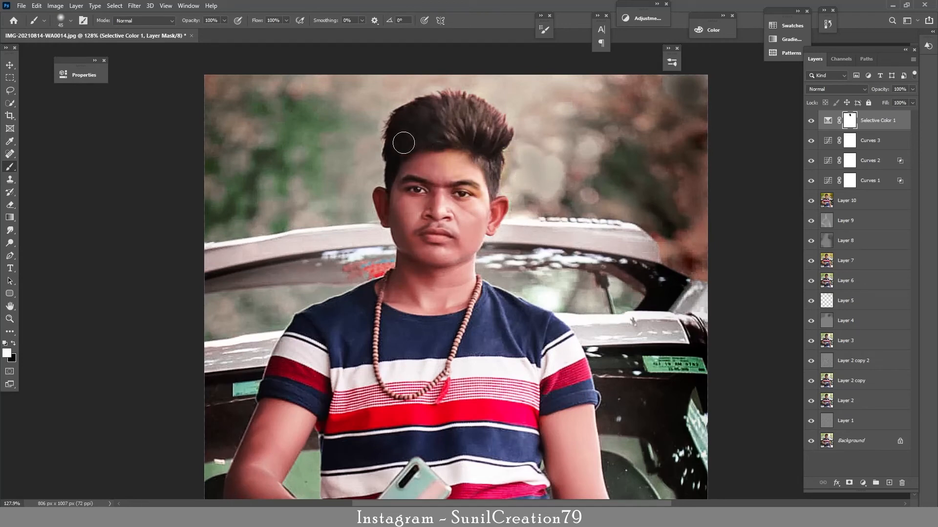
- Paint black over the face, ears and neck on the Selective Color mask to restore their original skin tone, adjusting the brush size as needed
key(x)
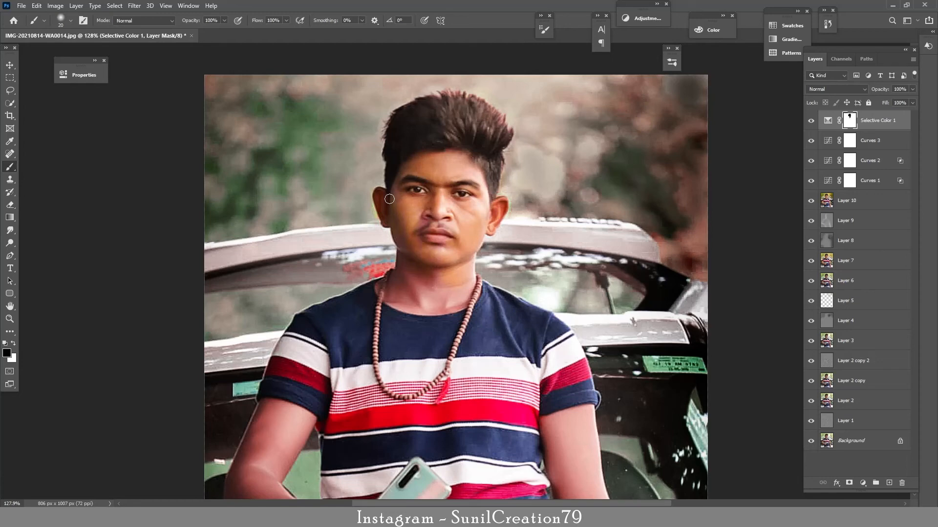
key(x)
key(bracketleft)
key(bracketleft)
key(x)
key(bracketright)
key(bracketright)
key(bracketright)
key(bracketright)
key(bracketright)
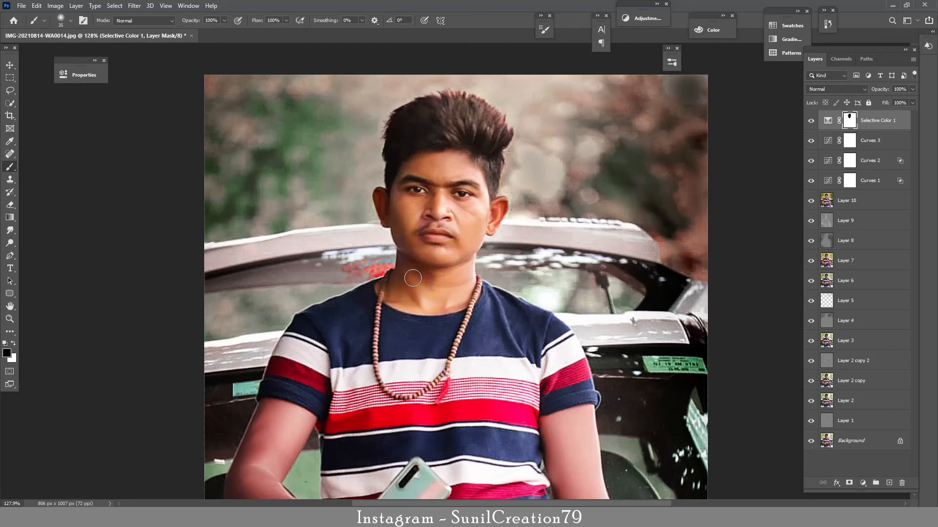
- Mask the Selective Color effect off both arms and the hand with a larger black brush
scroll(387, 372, down, 5)
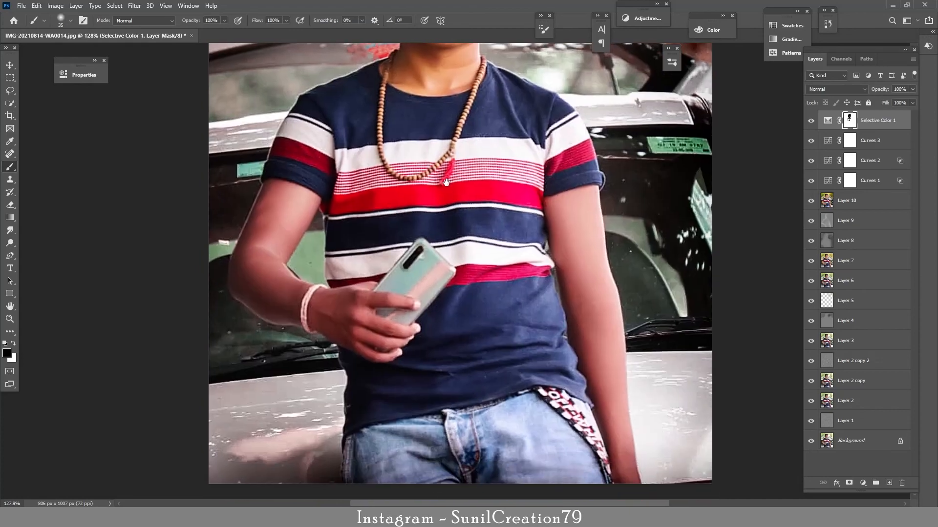
key(bracketright)
key(bracketright)
key(bracketright)
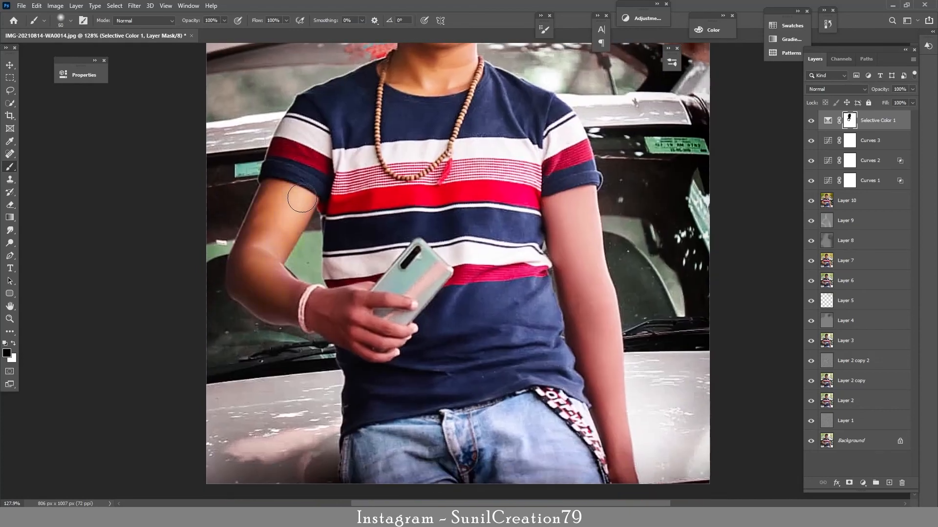
key(bracketright)
drag(562, 222, 558, 233)
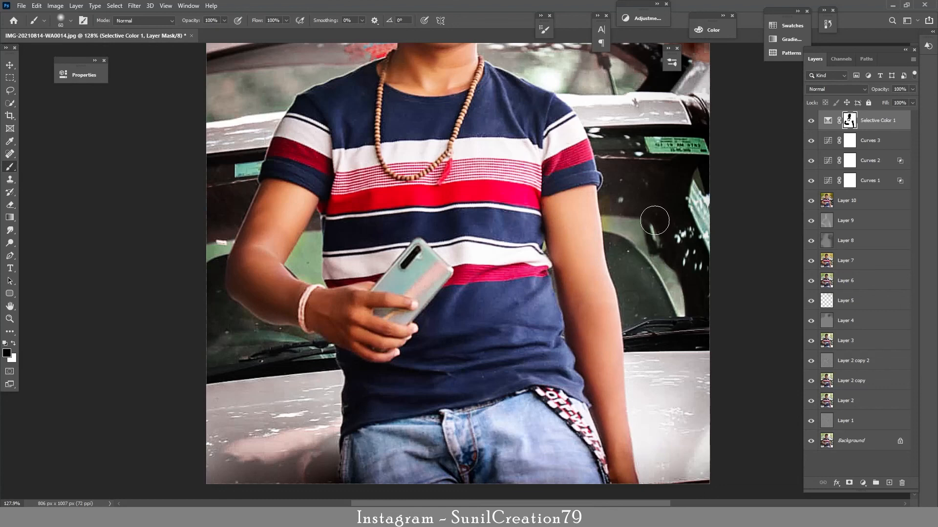
key(x)
key(bracketleft)
key(bracketleft)
- Compare the full portrait with and without the Selective Color layer, and against the original Background photo
key(z)
drag(472, 197, 454, 206)
drag(503, 228, 548, 233)
key(b)
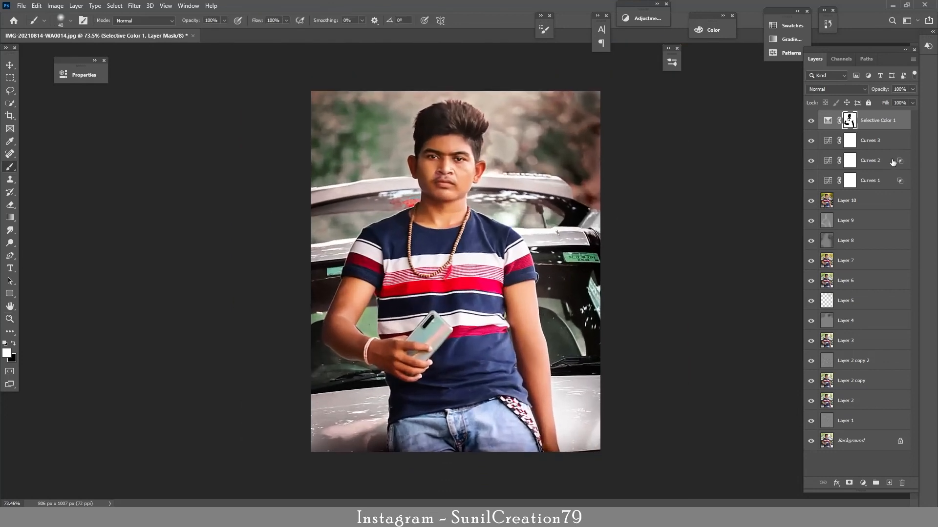
click(811, 121)
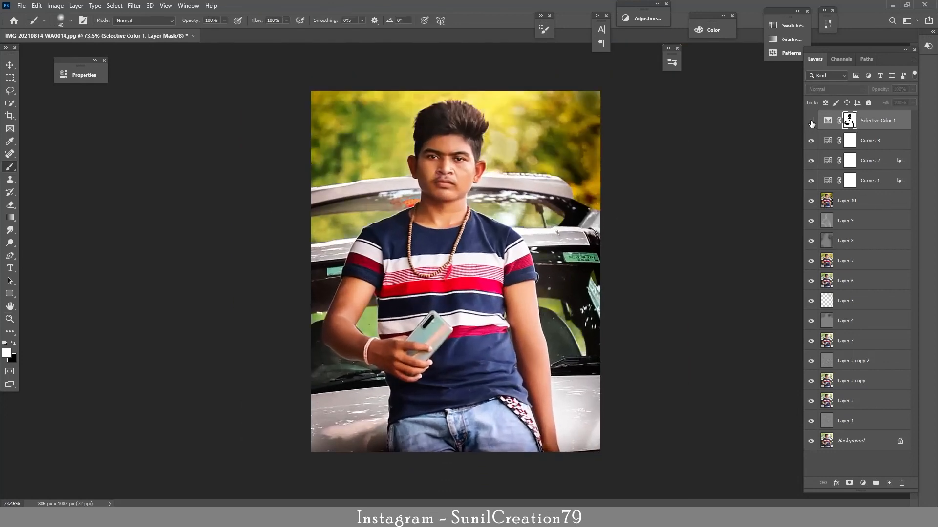
click(811, 123)
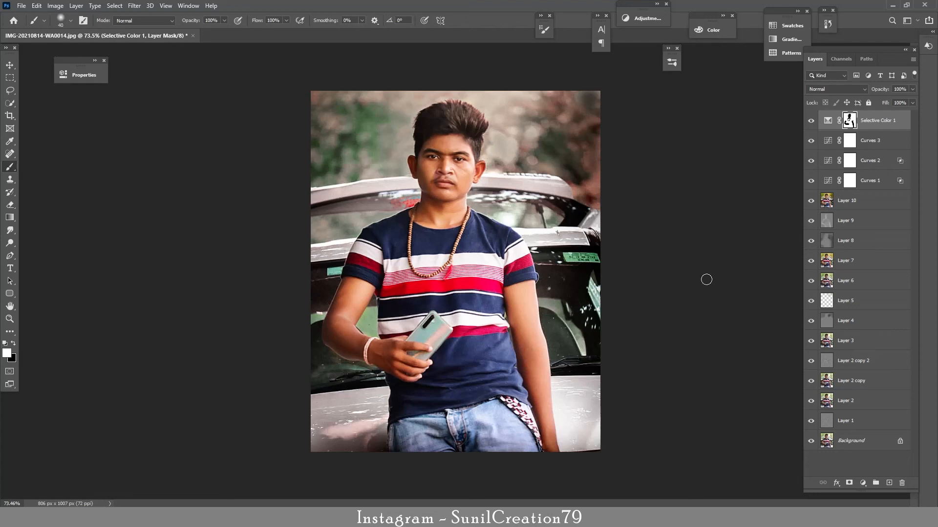
alt+click(811, 442)
alt+click(811, 442)
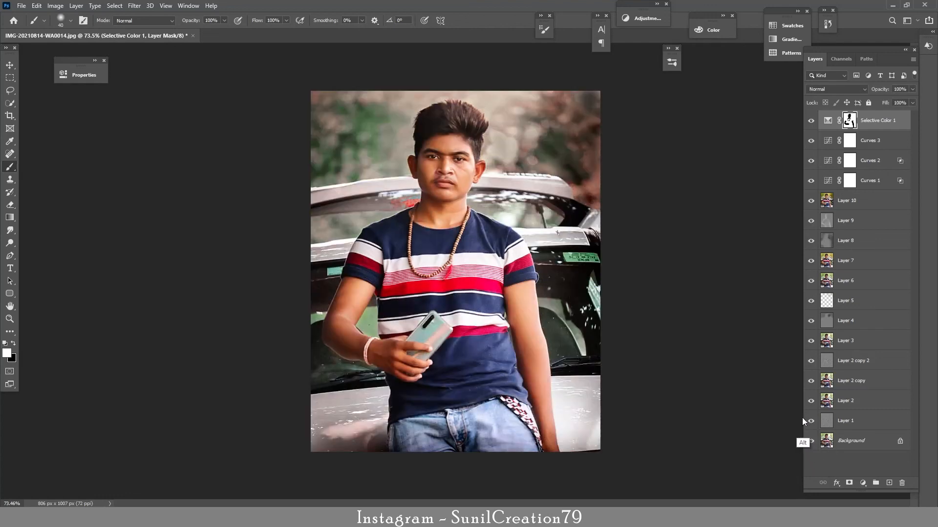